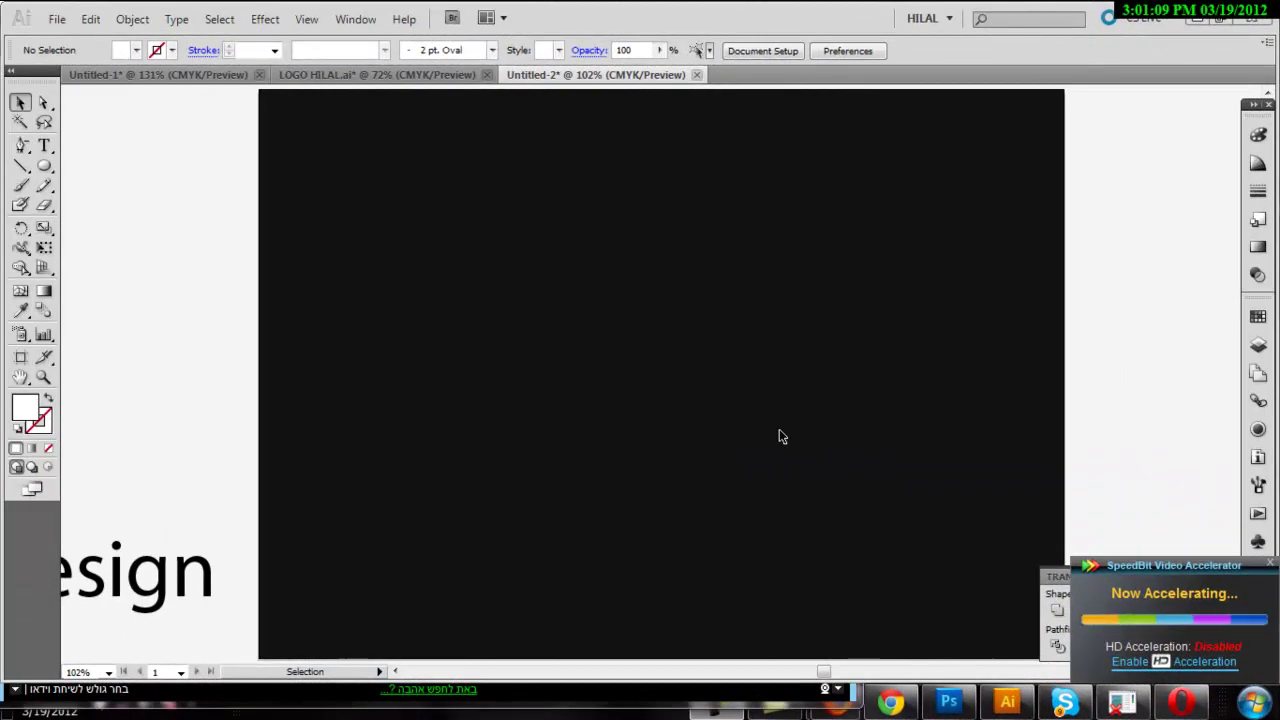
- Start a Myriad Pro Bold 12 pt text entry near the upper left of the black artboard
{"action": "key", "text": "t"}
{"action": "left_click", "coordinate": [472, 215]}
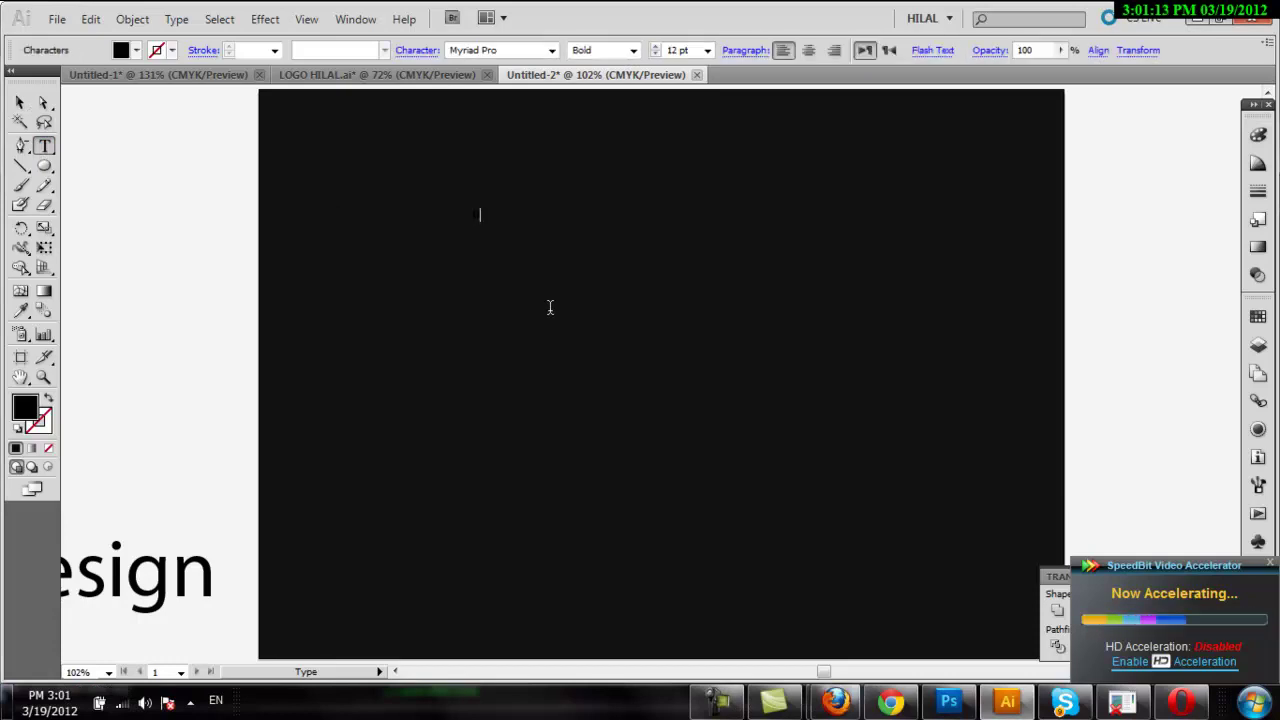
- Scale the small text object up into a large capital D
{"action": "left_click", "coordinate": [20, 103]}
{"action": "left_click", "coordinate": [475, 215]}
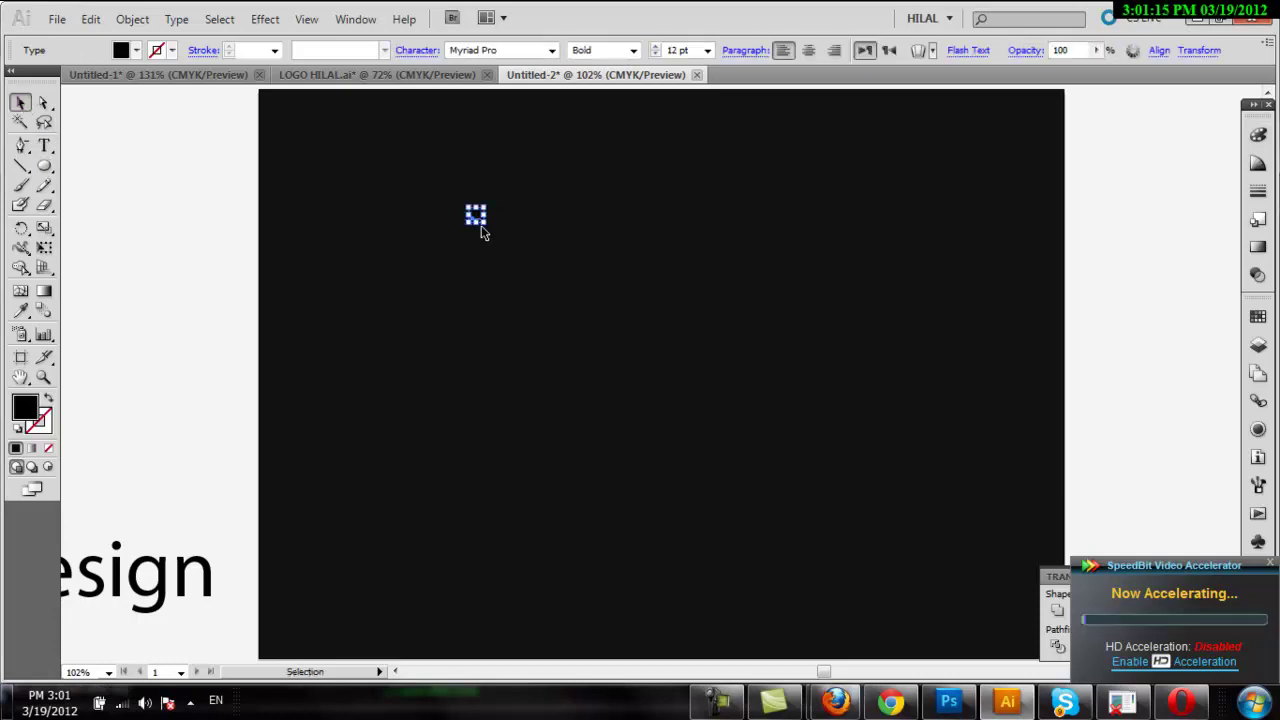
{"action": "left_click_drag", "start_coordinate": [487, 223], "coordinate": [866, 517]}
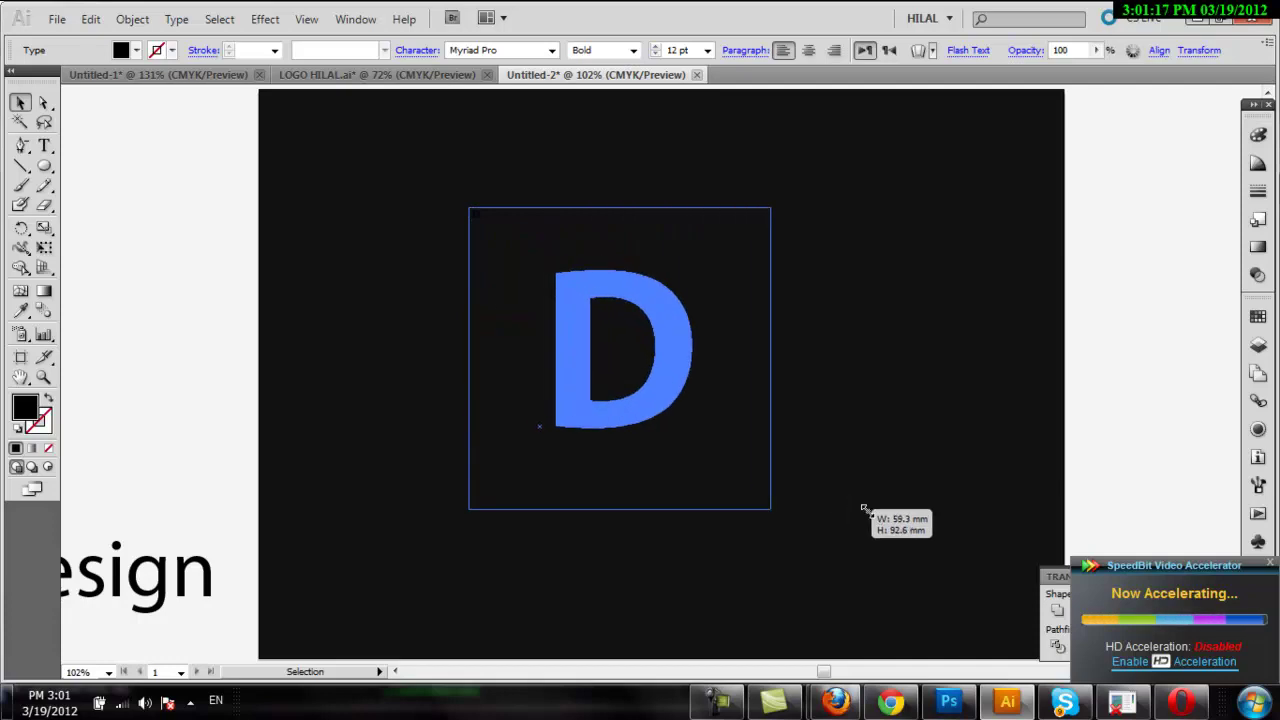
{"action": "left_click_drag", "start_coordinate": [539, 234], "coordinate": [420, 132]}
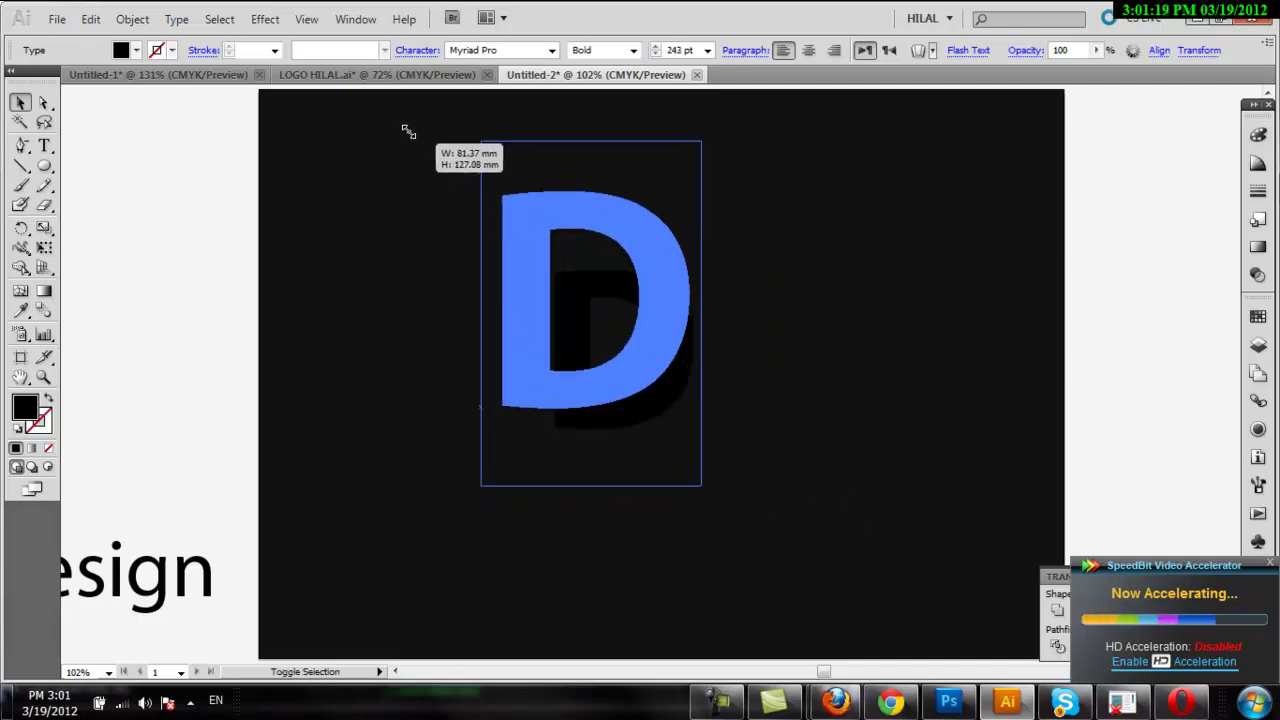
- Expand the D into outlines and fill it white
{"action": "left_click", "coordinate": [132, 19]}
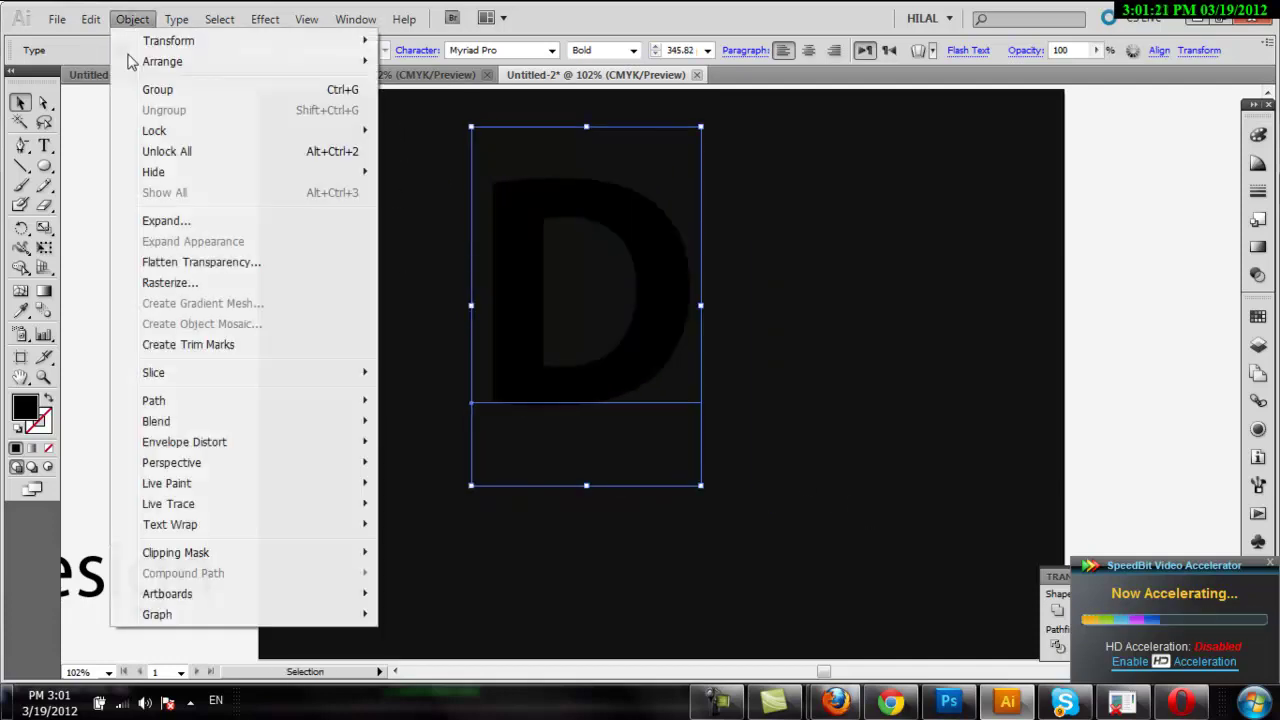
{"action": "left_click", "coordinate": [160, 219]}
{"action": "left_click", "coordinate": [714, 296]}
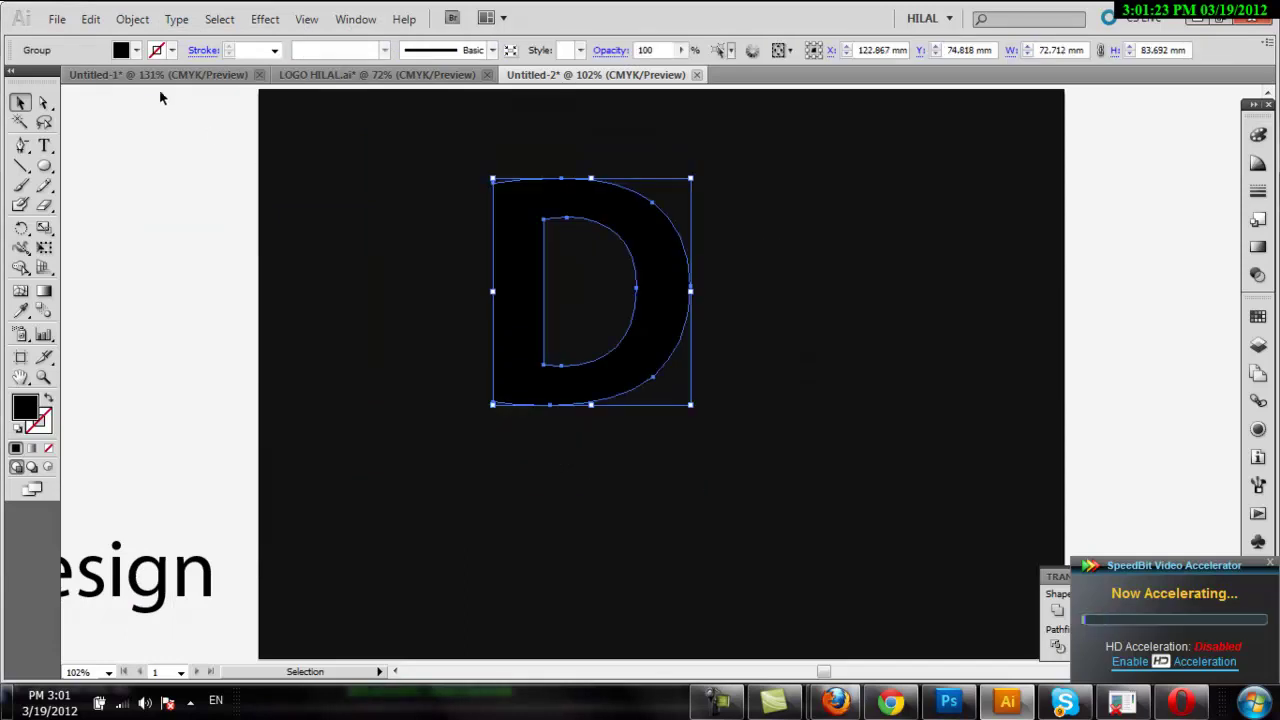
{"action": "left_click", "coordinate": [121, 50]}
{"action": "left_click", "coordinate": [34, 68]}
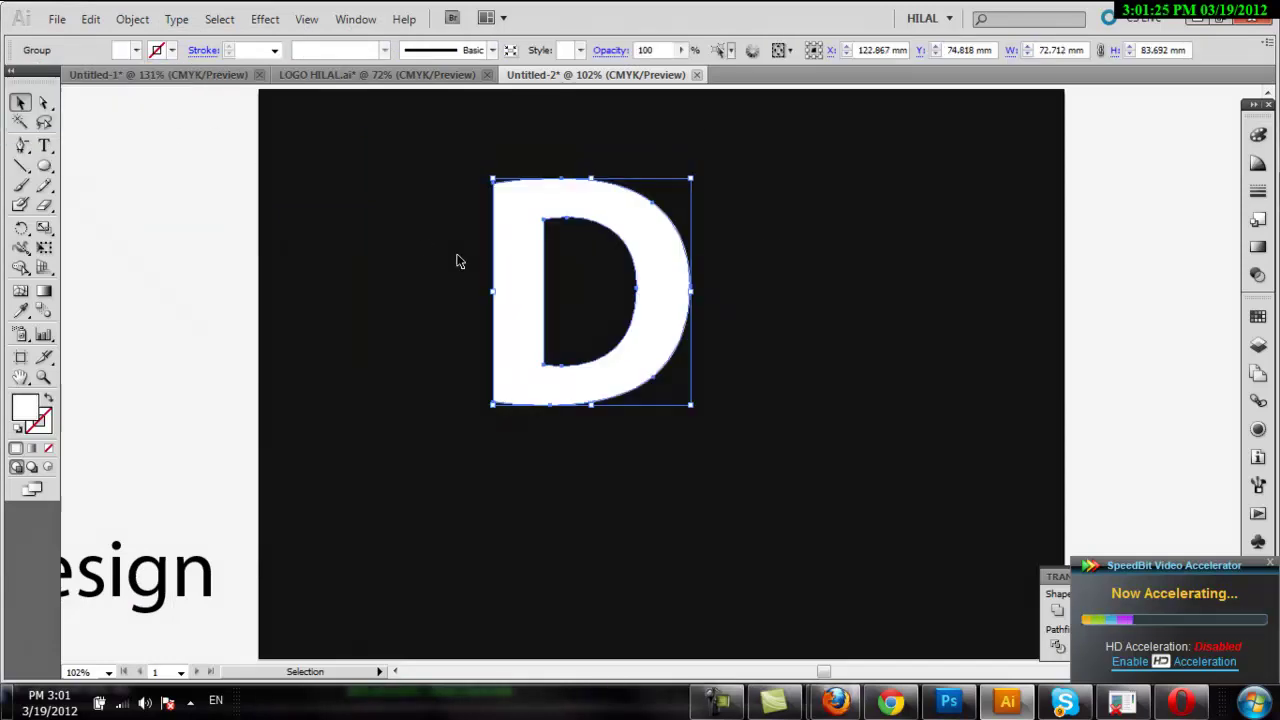
{"action": "left_click", "coordinate": [21, 166]}
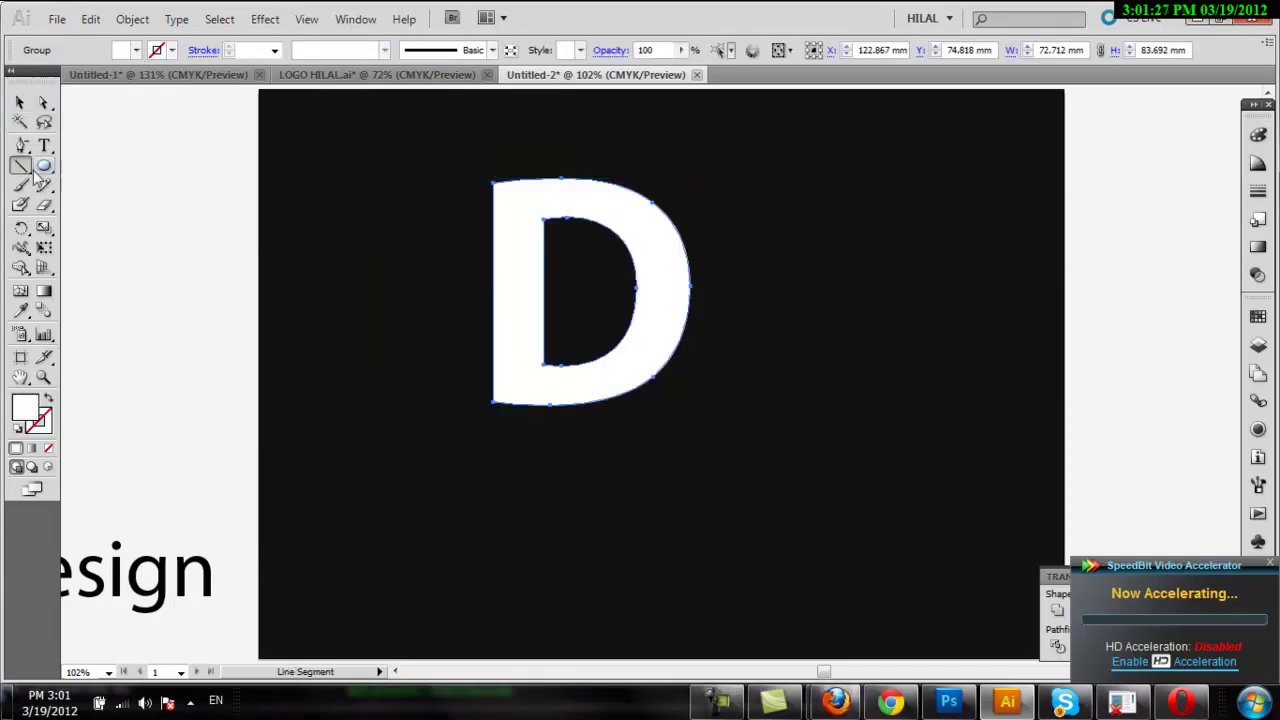
- Subtract a thin rotated bar from the D with Minus Front, leaving a diagonal slash
{"action": "left_click_drag", "start_coordinate": [44, 166], "coordinate": [64, 168]}
{"action": "left_click_drag", "start_coordinate": [801, 189], "coordinate": [802, 463]}
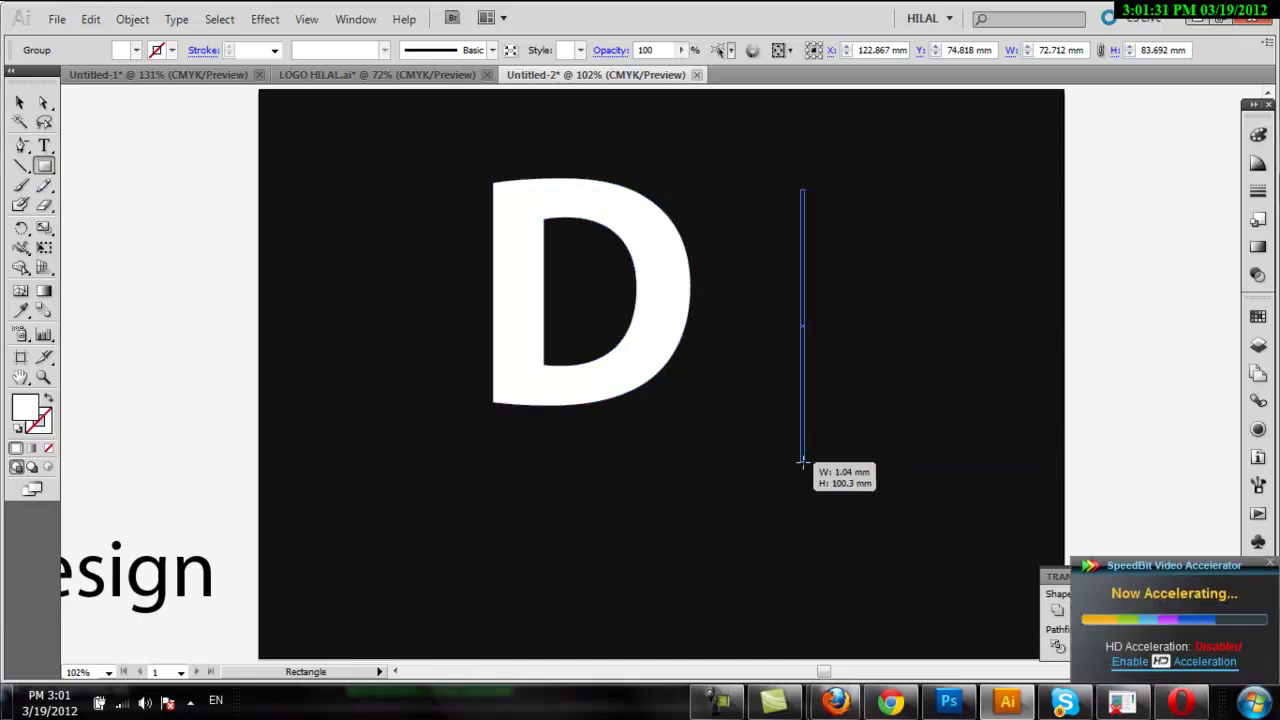
{"action": "left_click_drag", "start_coordinate": [802, 463], "coordinate": [808, 467]}
{"action": "left_click", "coordinate": [20, 104]}
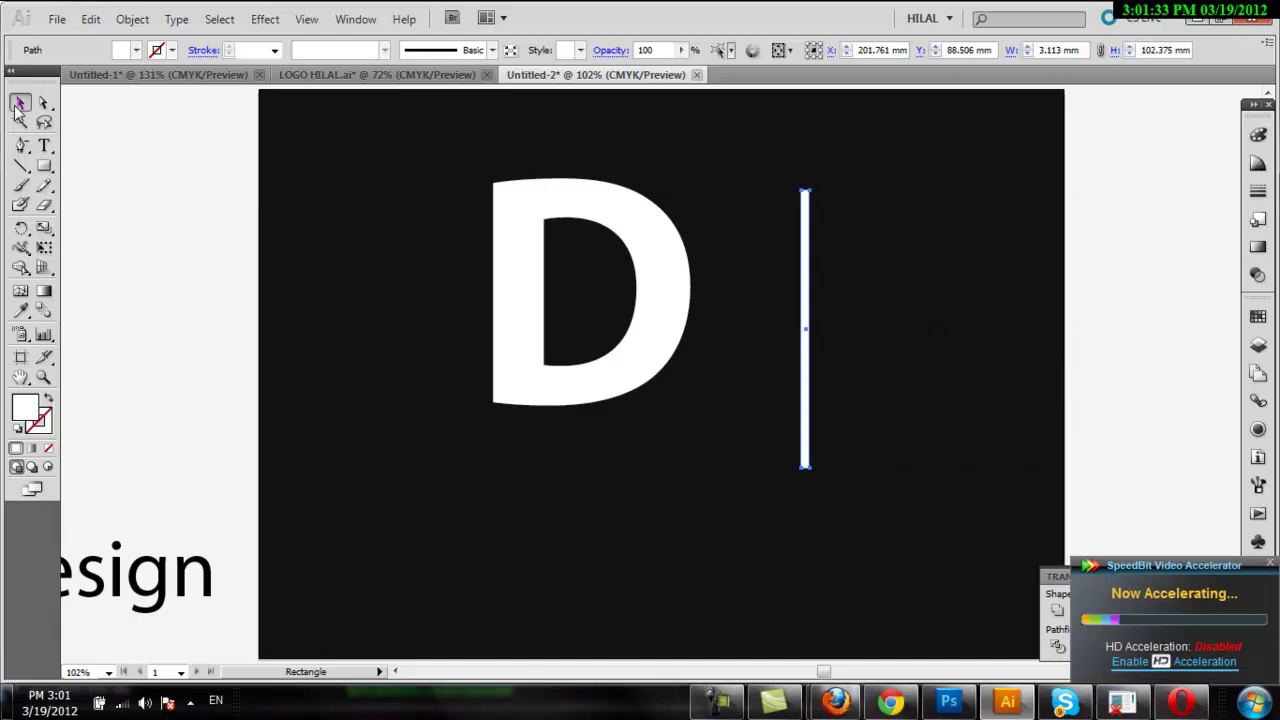
{"action": "mouse_move", "coordinate": [822, 184]}
{"action": "left_mouse_down"}
{"action": "mouse_move", "coordinate": [880, 383]}
{"action": "mouse_move", "coordinate": [651, 352]}
{"action": "left_mouse_up"}
{"action": "left_click_drag", "start_coordinate": [768, 220], "coordinate": [574, 357]}
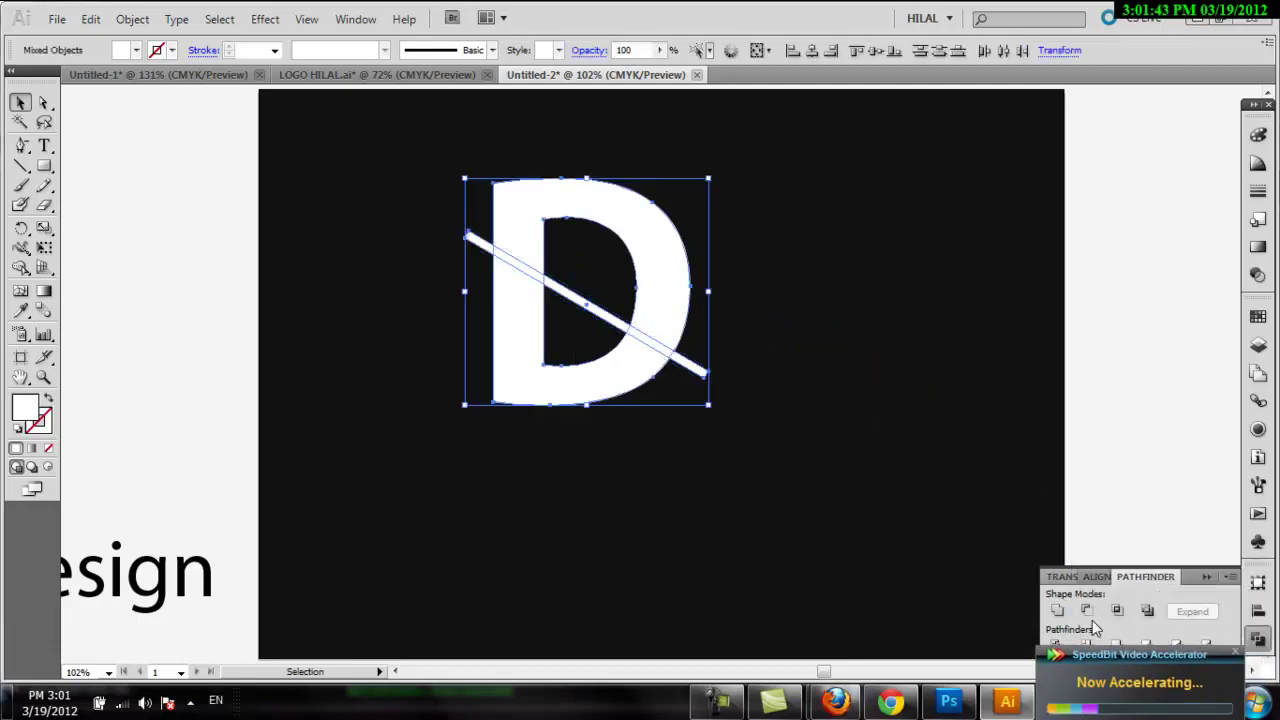
{"action": "left_click", "coordinate": [1086, 610]}
{"action": "left_click", "coordinate": [705, 423]}
- Ungroup the cut D and delete its lower piece
{"action": "right_click", "coordinate": [620, 385]}
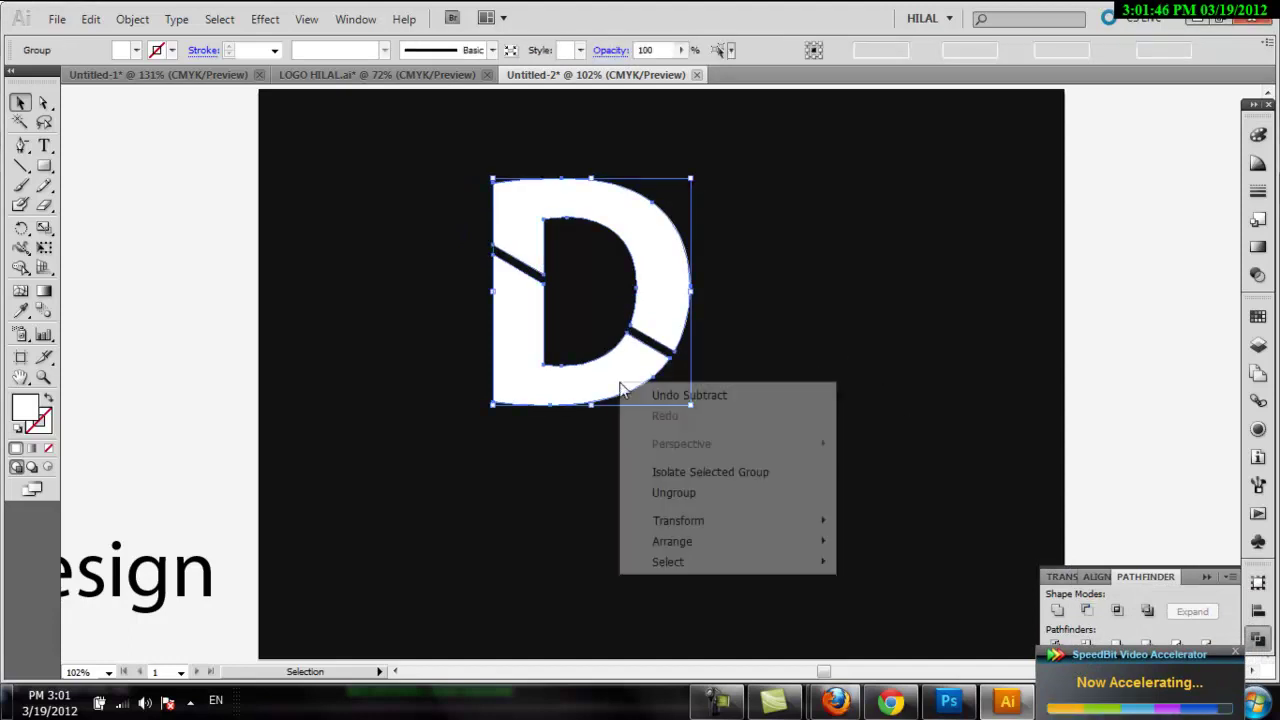
{"action": "left_click", "coordinate": [673, 491]}
{"action": "left_click", "coordinate": [587, 379]}
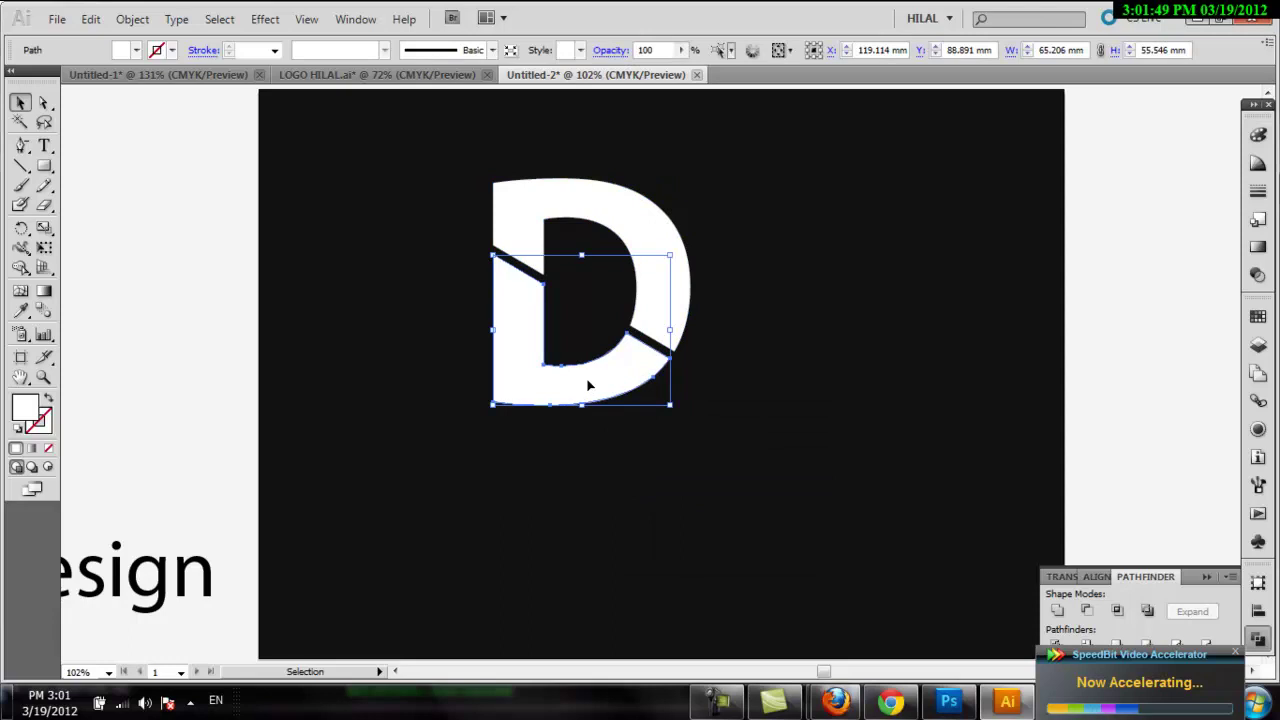
{"action": "key", "text": "Delete"}
- Alt-copy the upper piece, rotate it 180° and fit it against the original
{"action": "left_click_drag", "start_coordinate": [665, 261], "coordinate": [580, 474]}
{"action": "mouse_move", "coordinate": [618, 375]}
{"action": "left_mouse_down"}
{"action": "mouse_move", "coordinate": [469, 504]}
{"action": "mouse_move", "coordinate": [534, 316]}
{"action": "left_mouse_up"}
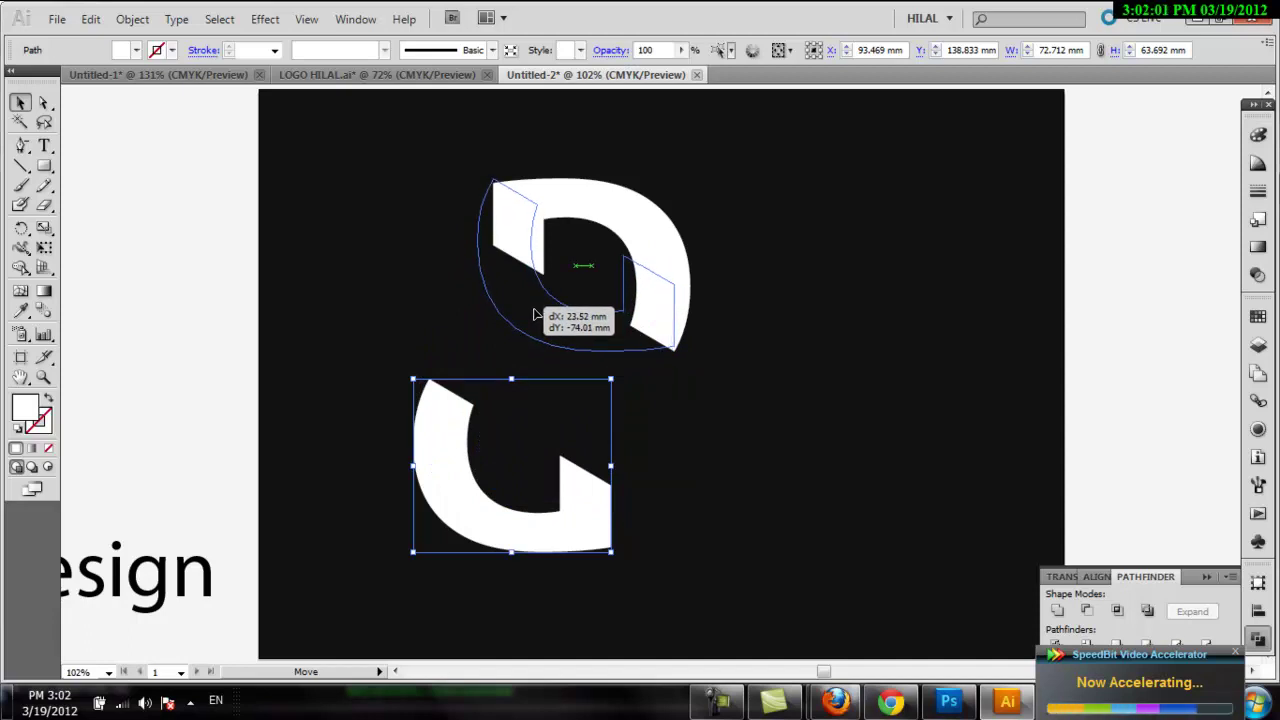
{"action": "left_click_drag", "start_coordinate": [534, 316], "coordinate": [532, 316]}
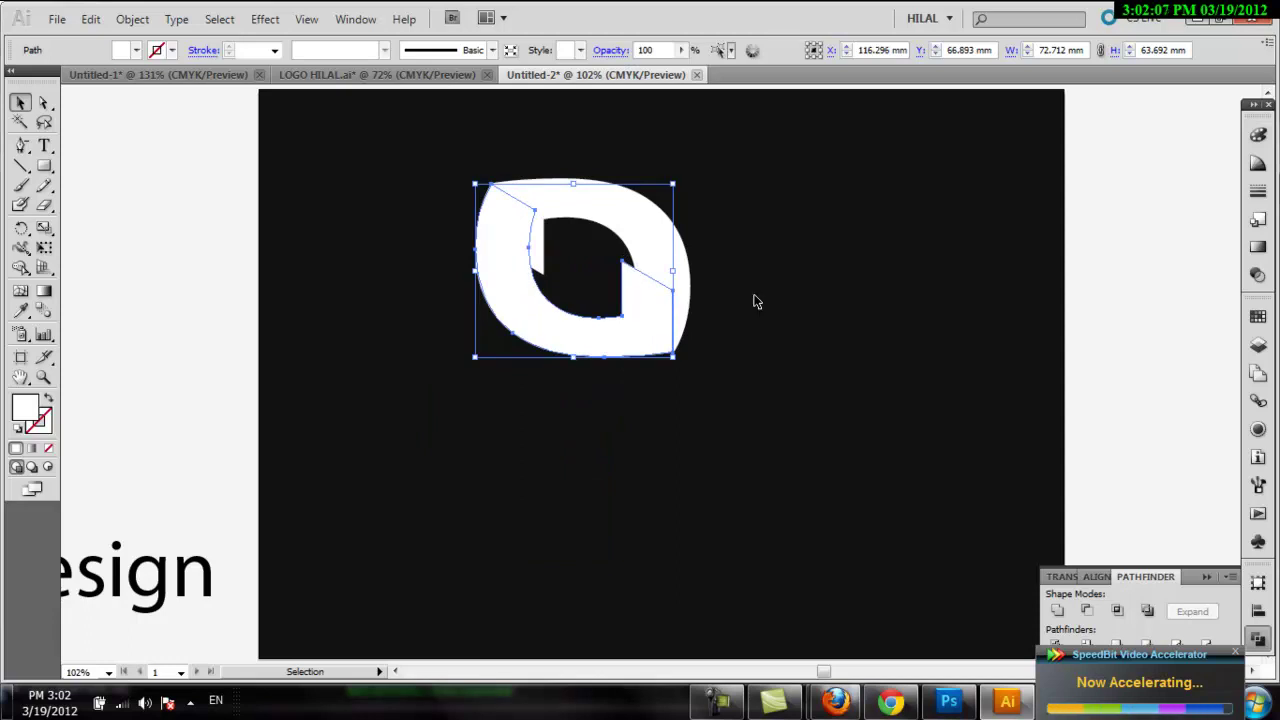
- Nudge and slide the two leaf halves until the ring's seams close, then select both
{"action": "key", "text": "Up"}
{"action": "key", "text": "Right"}
{"action": "key", "text": "Right"}
{"action": "key", "text": "Right"}
{"action": "key", "text": "Right"}
{"action": "key", "text": "Right"}
{"action": "key", "text": "Right"}
{"action": "key", "text": "Right"}
{"action": "key", "text": "Right"}
{"action": "key", "text": "Right"}
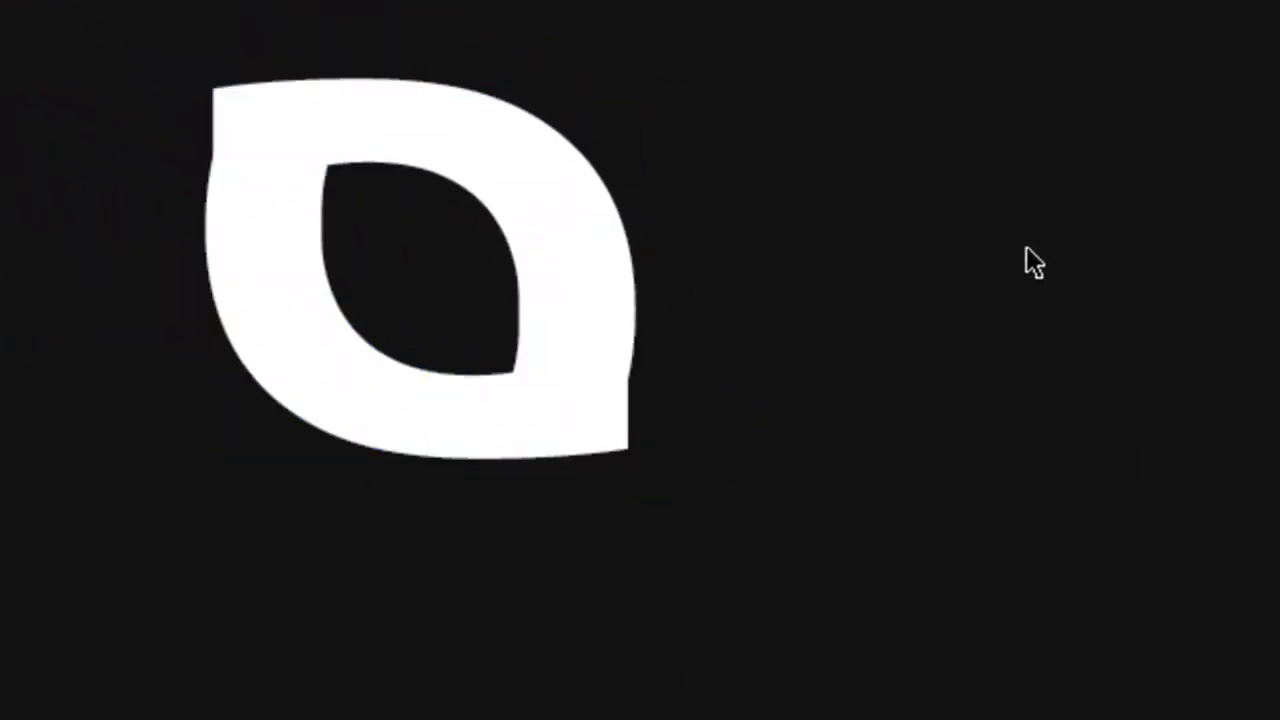
{"action": "left_click", "coordinate": [445, 115]}
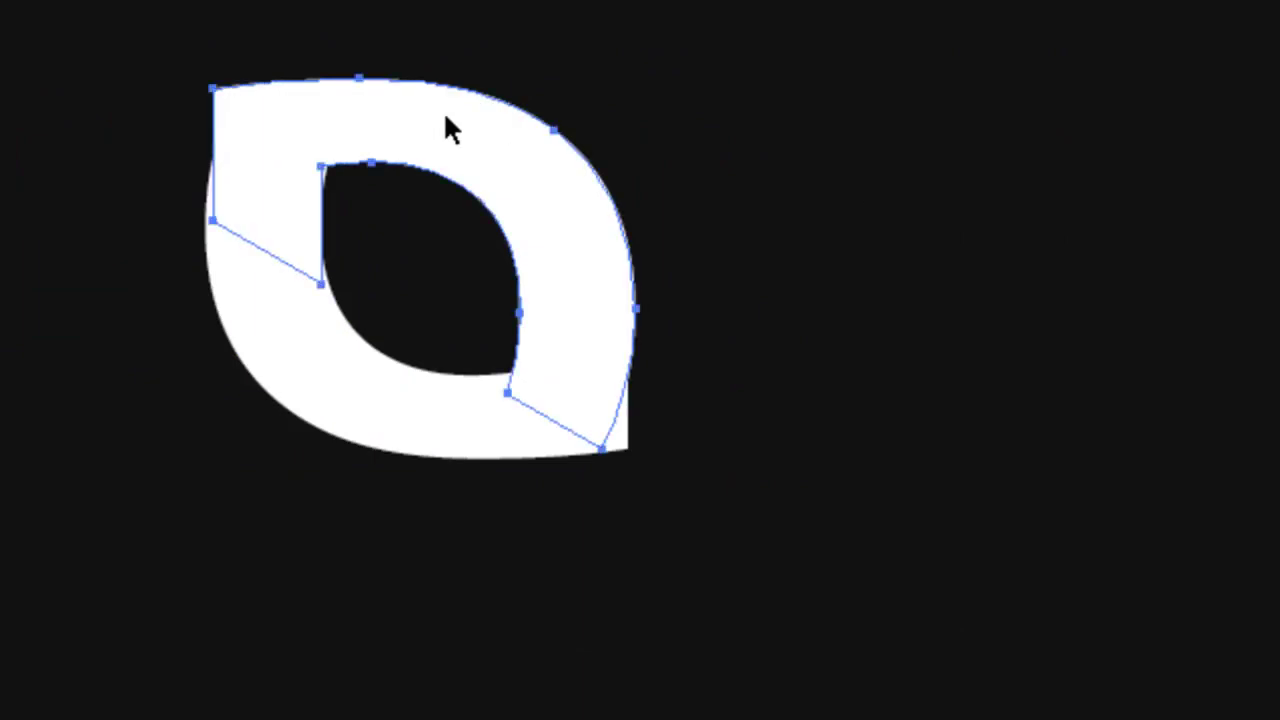
{"action": "left_click", "coordinate": [828, 101]}
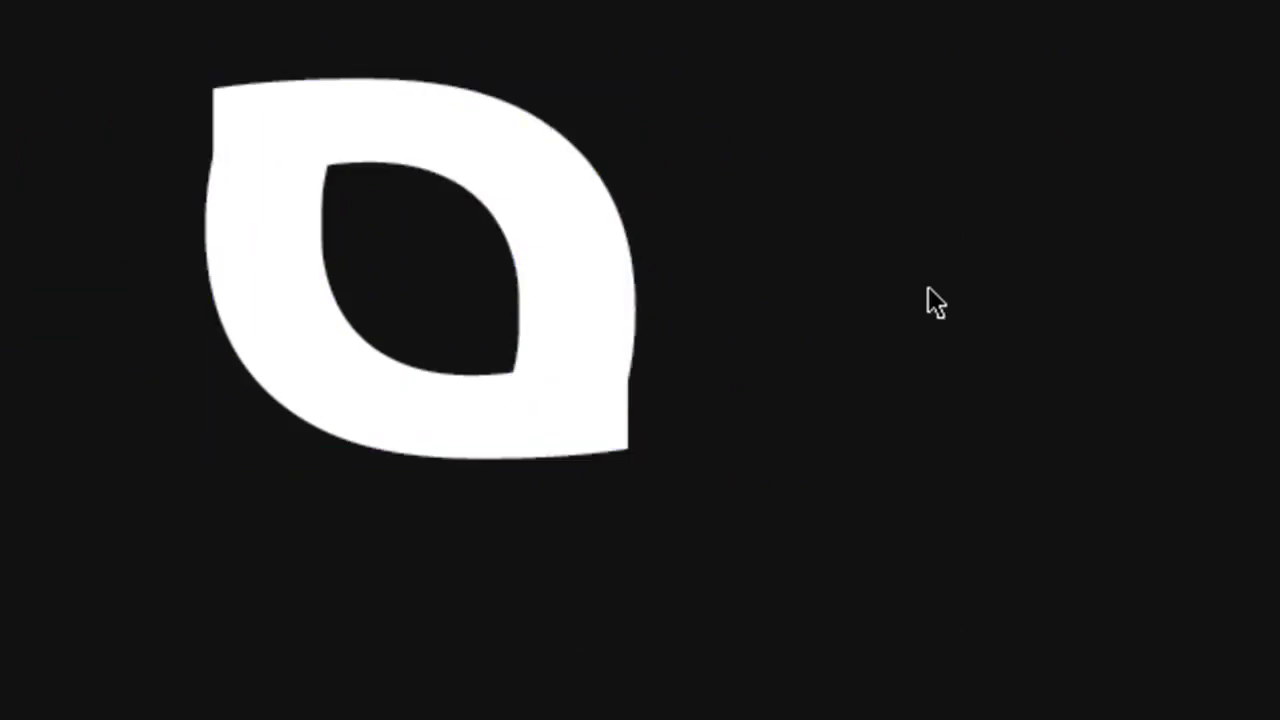
{"action": "left_click_drag", "start_coordinate": [391, 421], "coordinate": [367, 425]}
{"action": "left_click", "coordinate": [537, 577]}
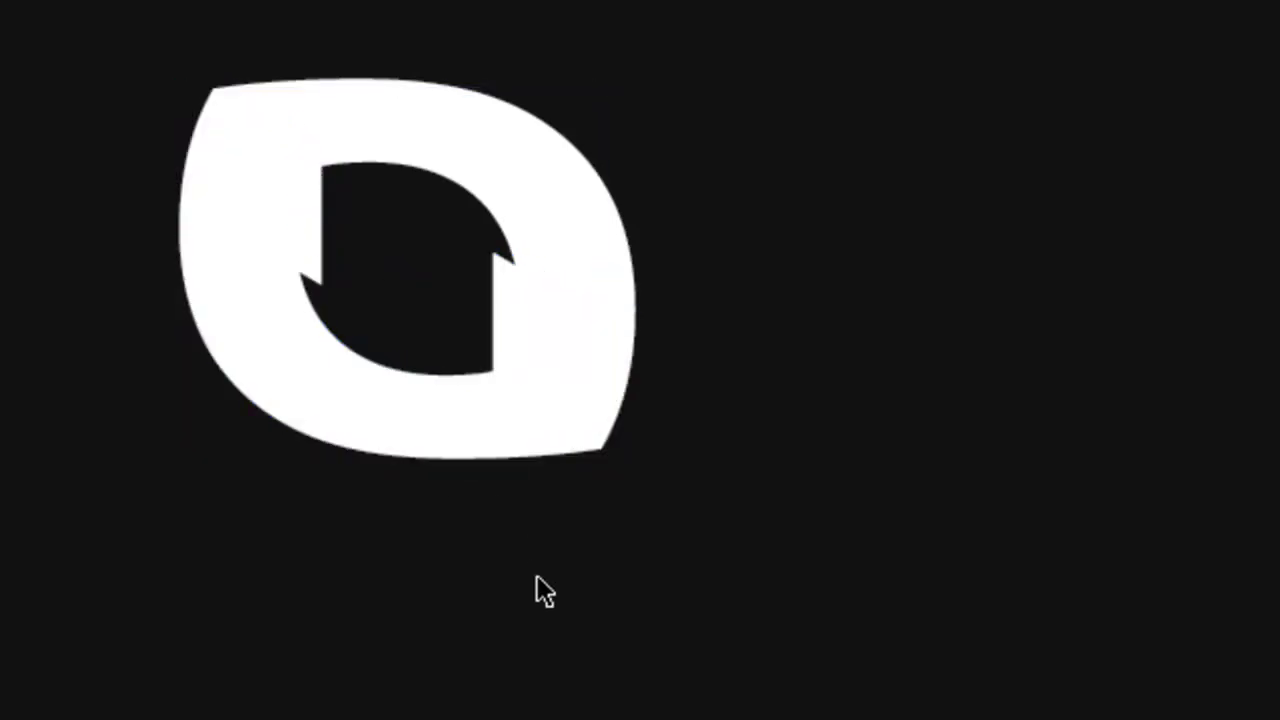
{"action": "left_click_drag", "start_coordinate": [488, 416], "coordinate": [520, 423]}
{"action": "left_click", "coordinate": [704, 513]}
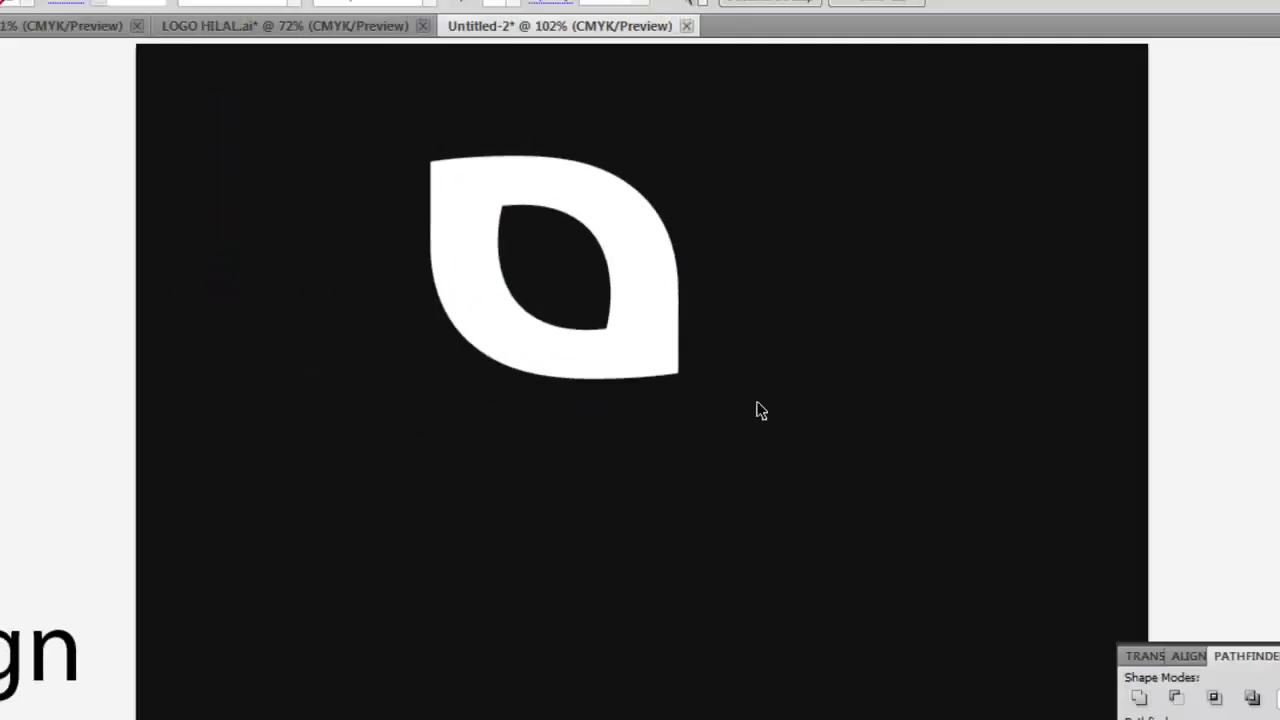
{"action": "key", "text": "ctrl+a"}
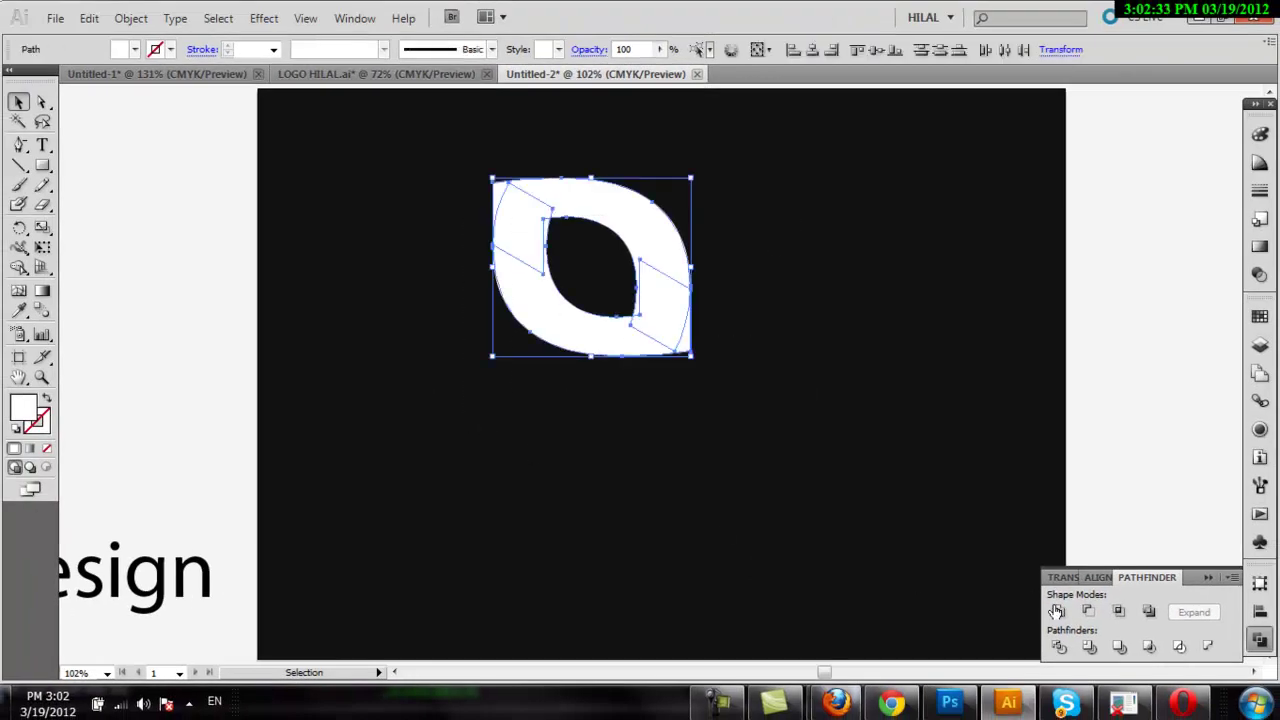
- Unite the two pieces into one leaf ring and move it down slightly
{"action": "left_click", "coordinate": [1058, 612]}
{"action": "left_click", "coordinate": [824, 448]}
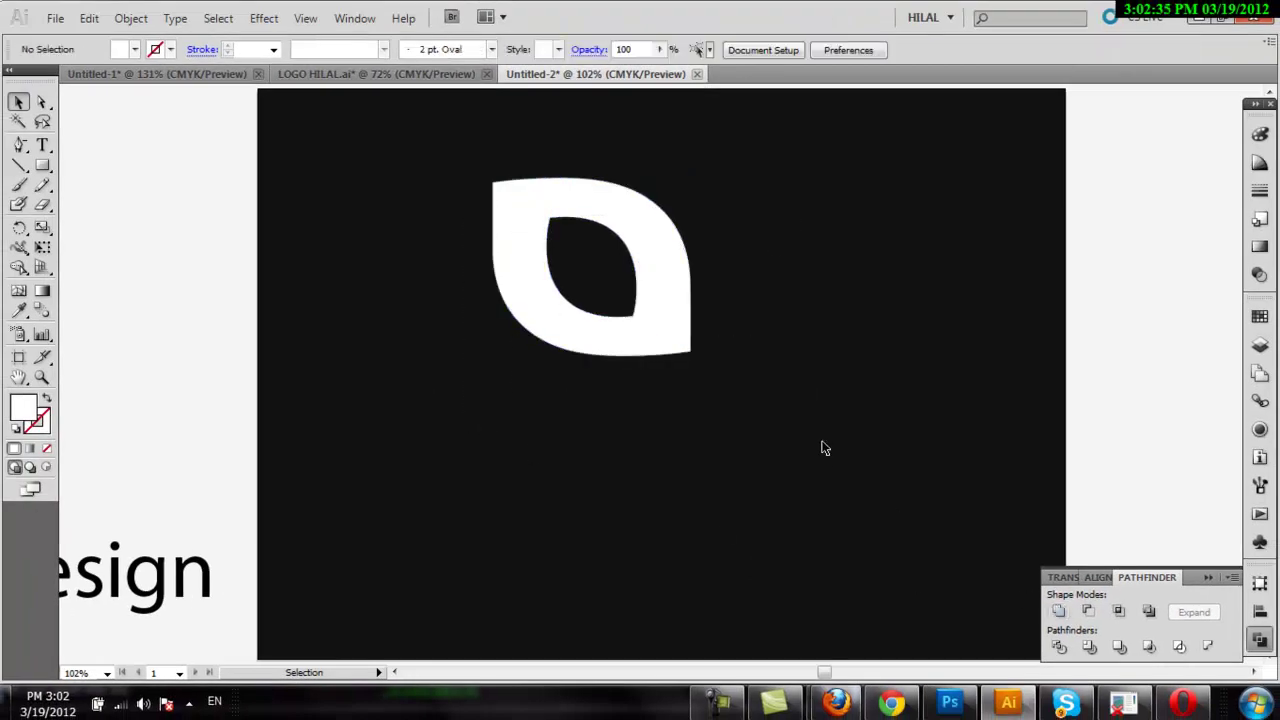
{"action": "left_click_drag", "start_coordinate": [586, 334], "coordinate": [583, 356]}
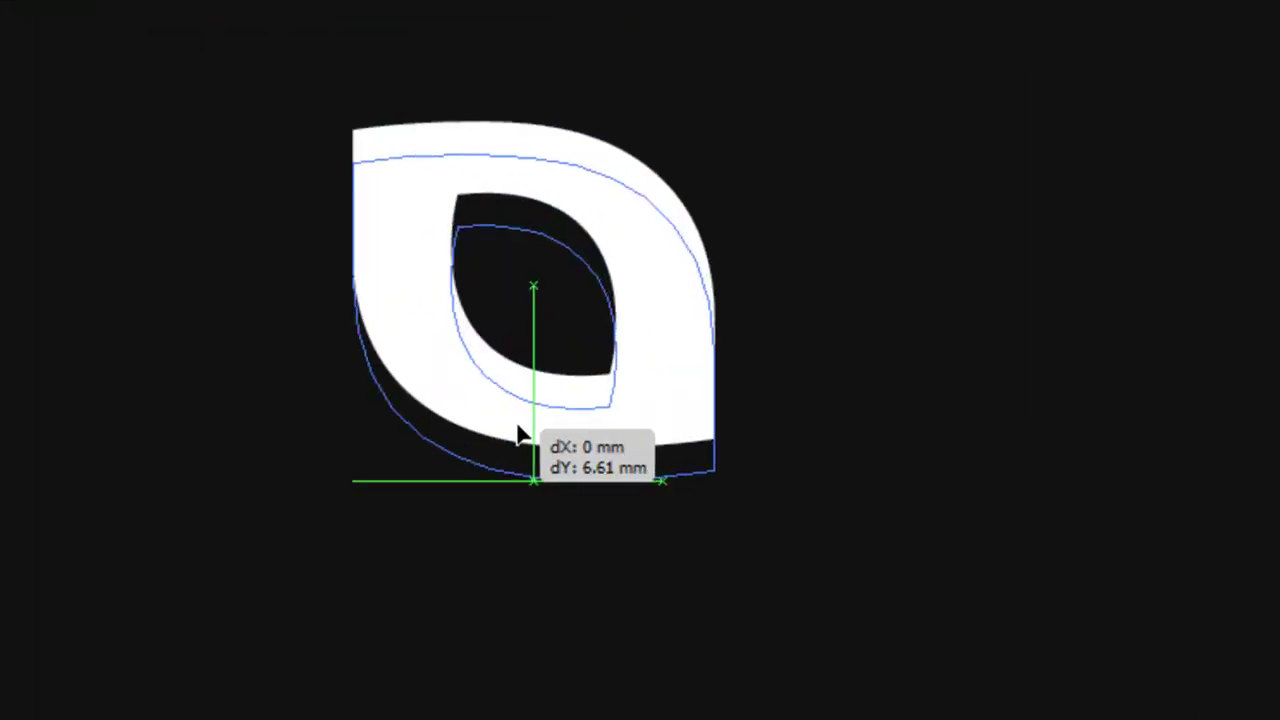
{"action": "left_click", "coordinate": [450, 683]}
- Drop a scaled-down copy of the leaf inside its hole, centred horizontally
{"action": "left_click_drag", "start_coordinate": [449, 423], "coordinate": [1041, 409]}
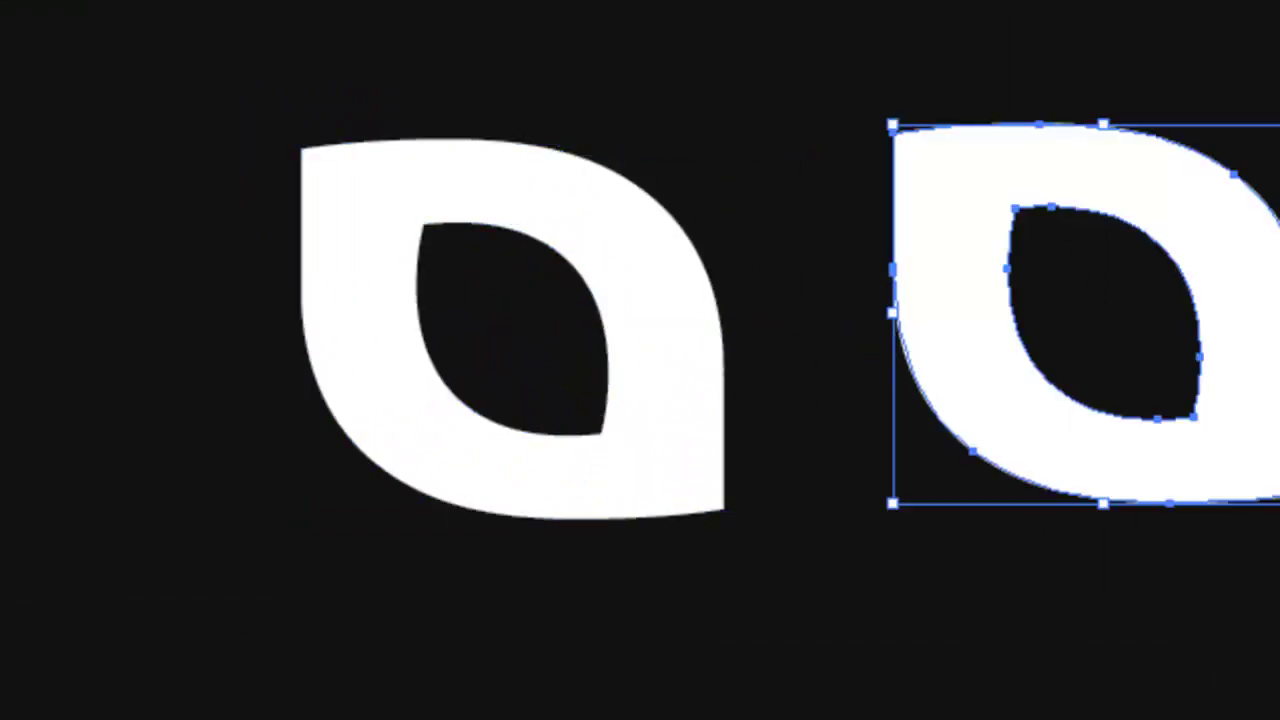
{"action": "left_click_drag", "start_coordinate": [1276, 126], "coordinate": [1149, 273]}
{"action": "mouse_move", "coordinate": [1002, 355]}
{"action": "left_mouse_down"}
{"action": "mouse_move", "coordinate": [770, 340]}
{"action": "mouse_move", "coordinate": [561, 304]}
{"action": "left_mouse_up"}
{"action": "left_click_drag", "start_coordinate": [660, 241], "coordinate": [659, 240]}
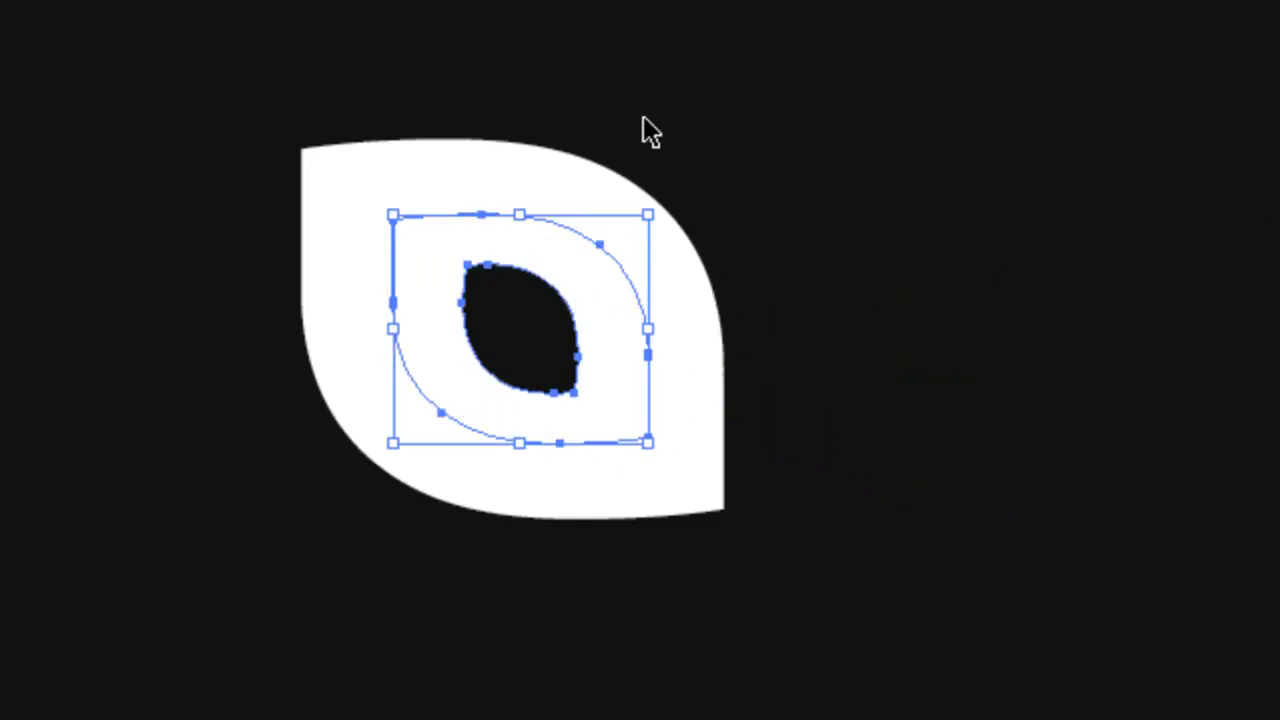
{"action": "left_click", "coordinate": [35, 125]}
{"action": "left_click_drag", "start_coordinate": [126, 129], "coordinate": [846, 543]}
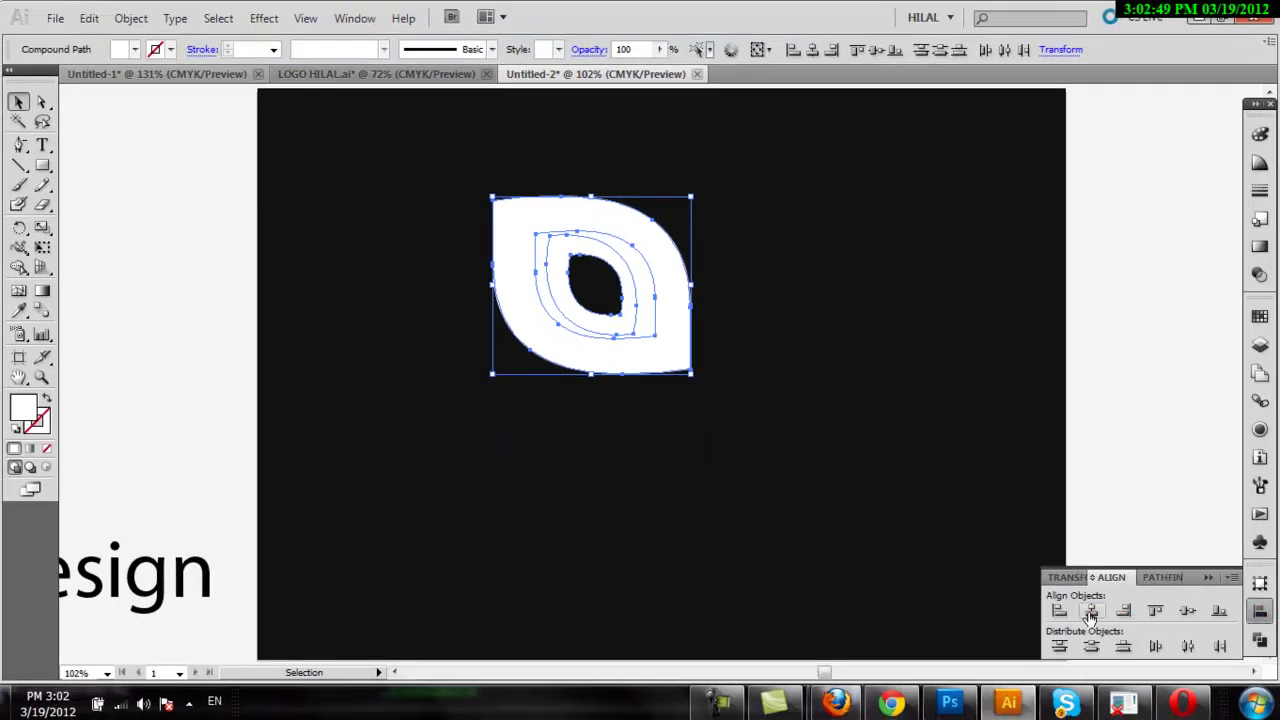
{"action": "left_click", "coordinate": [1091, 612]}
{"action": "key", "text": "ctrl+shift+a"}
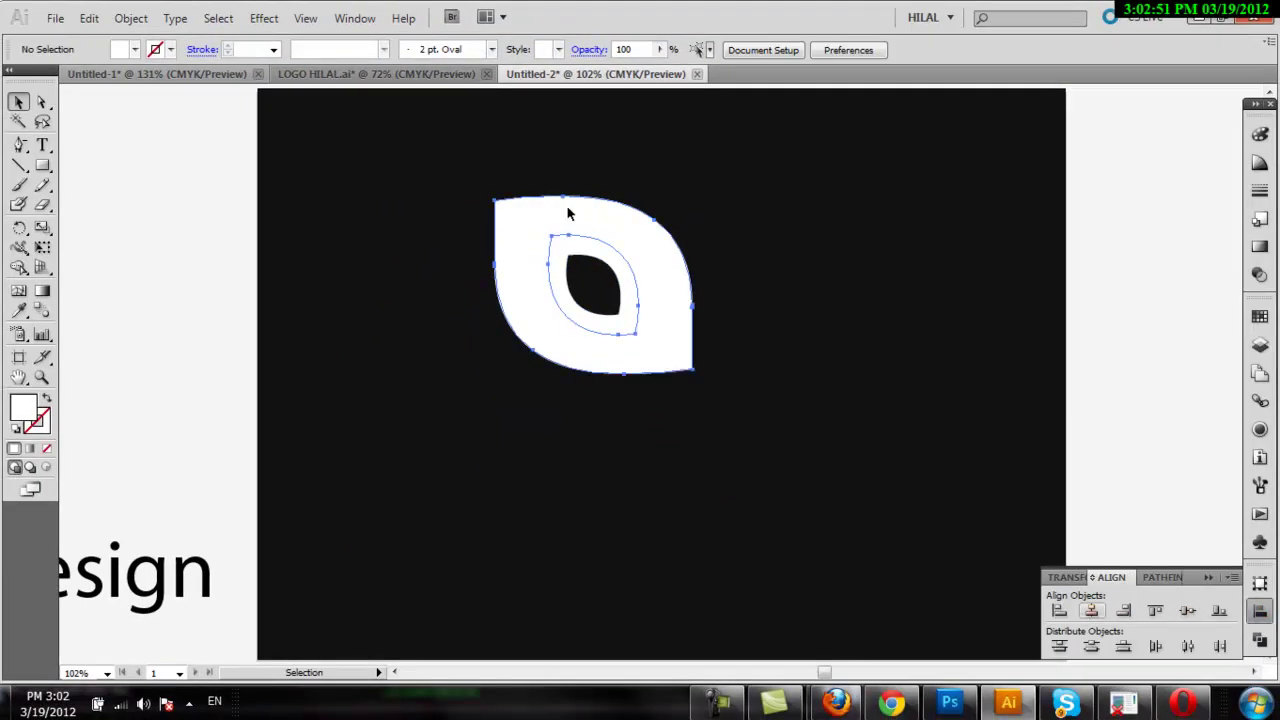
{"action": "left_click", "coordinate": [567, 213]}
{"action": "left_click", "coordinate": [134, 49]}
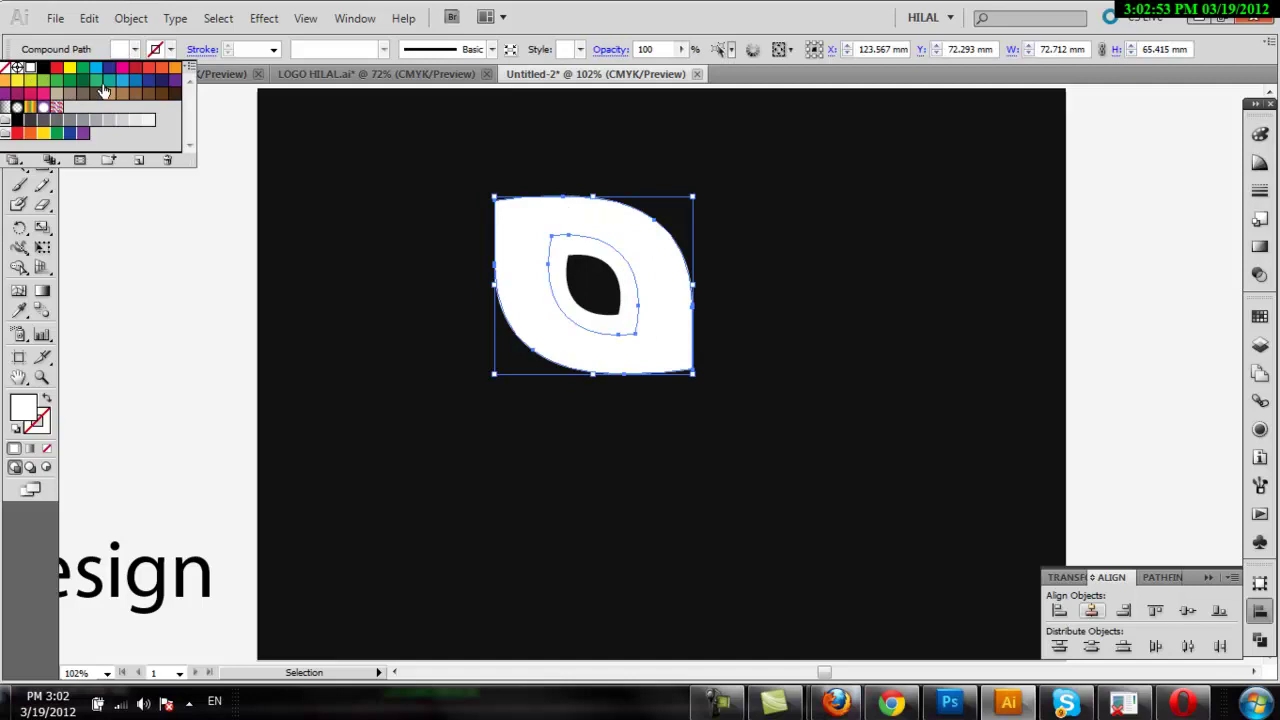
- Fill the outer leaf blue and drag the Logo Design text beneath the mark
{"action": "left_click", "coordinate": [118, 86]}
{"action": "left_click", "coordinate": [183, 305]}
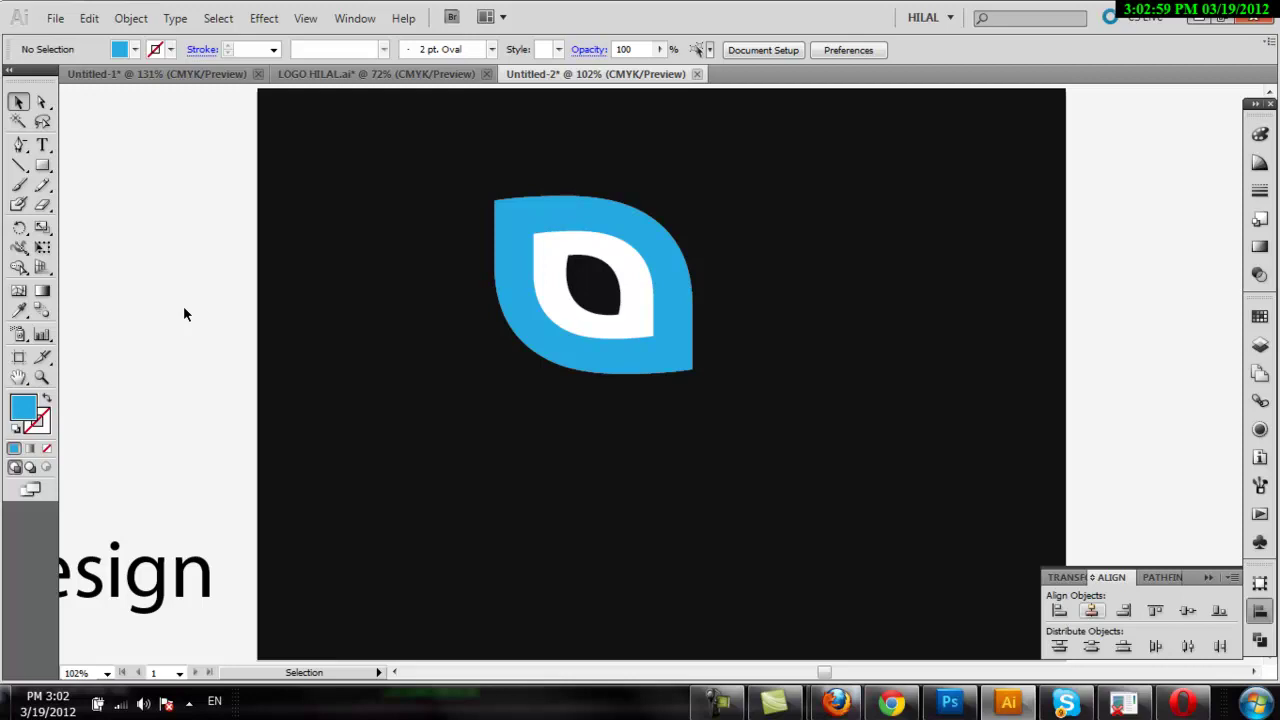
{"action": "mouse_move", "coordinate": [128, 580]}
{"action": "left_mouse_down"}
{"action": "mouse_move", "coordinate": [772, 420]}
{"action": "mouse_move", "coordinate": [722, 413]}
{"action": "mouse_move", "coordinate": [754, 420]}
{"action": "left_mouse_up"}
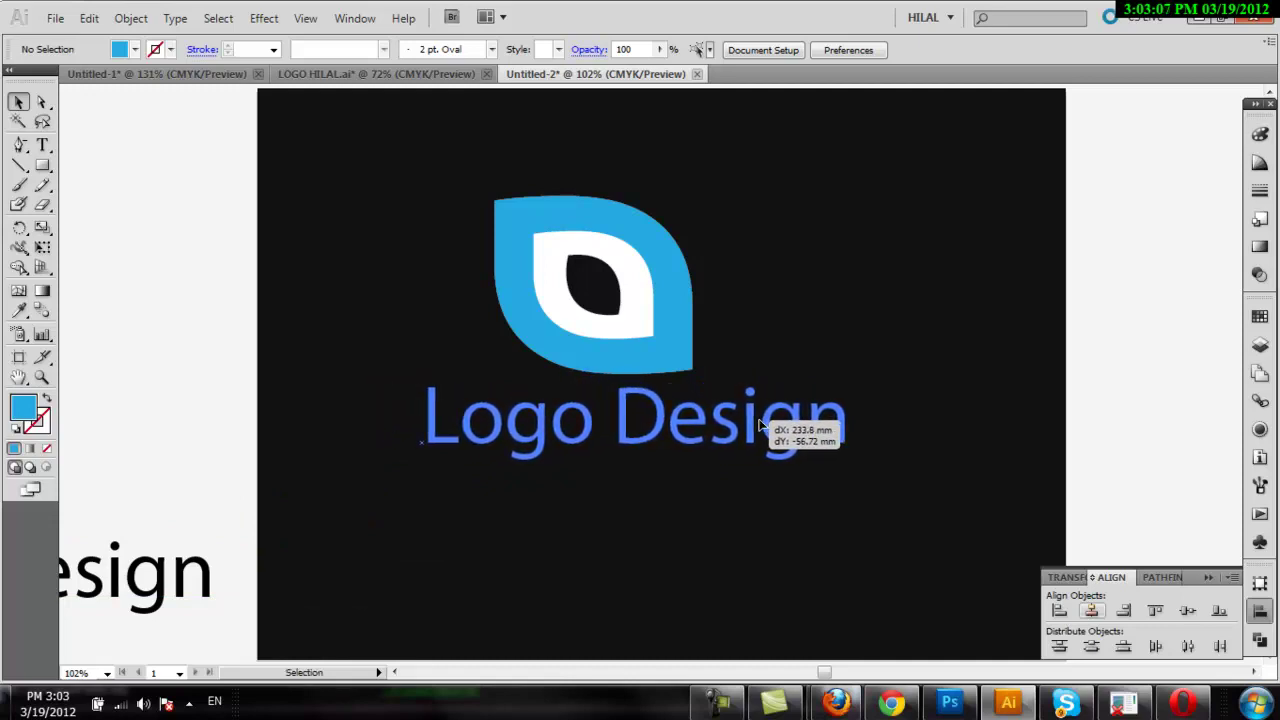
- Position the wordmark under the leaf and make the word Logo white
{"action": "left_click_drag", "start_coordinate": [754, 420], "coordinate": [764, 428]}
{"action": "double_click", "coordinate": [579, 437]}
{"action": "mouse_move", "coordinate": [594, 424]}
{"action": "left_mouse_down"}
{"action": "mouse_move", "coordinate": [434, 428]}
{"action": "mouse_move", "coordinate": [411, 413]}
{"action": "left_mouse_up"}
{"action": "left_click", "coordinate": [134, 49]}
{"action": "left_click", "coordinate": [30, 67]}
{"action": "left_click", "coordinate": [524, 420]}
{"action": "left_click", "coordinate": [524, 420]}
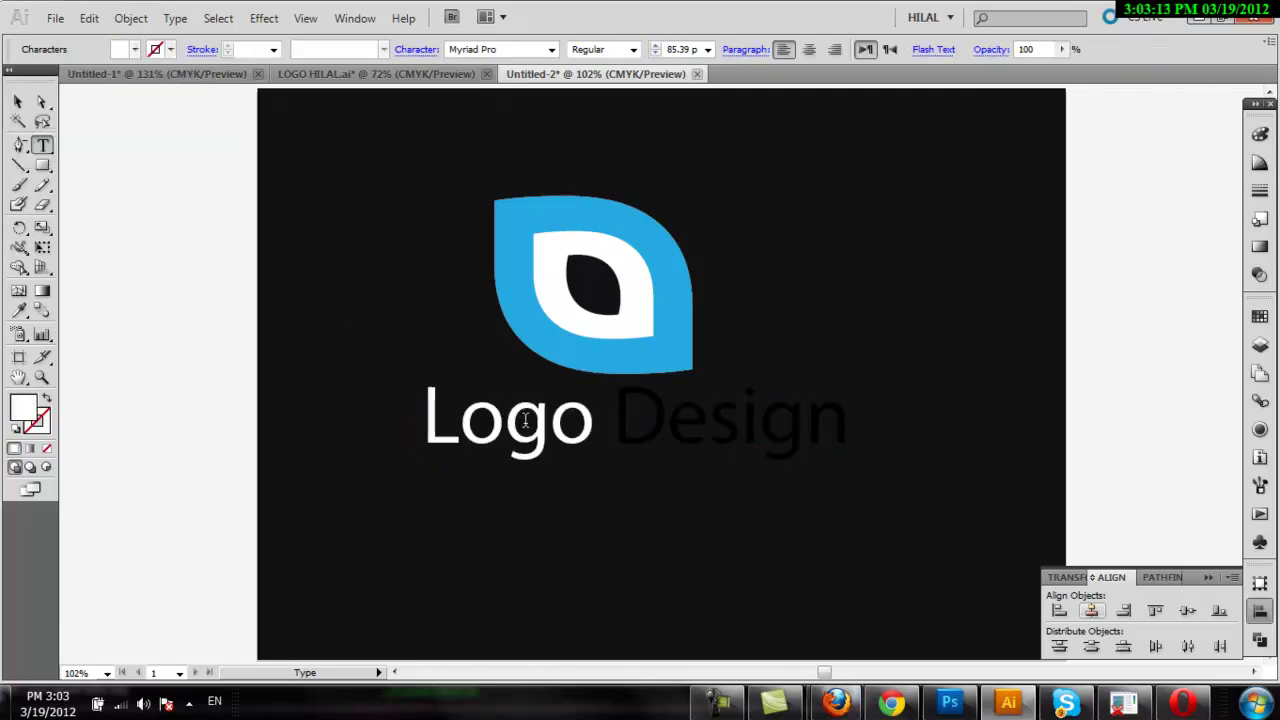
- Make the word Design blue
{"action": "left_click_drag", "start_coordinate": [612, 420], "coordinate": [846, 432]}
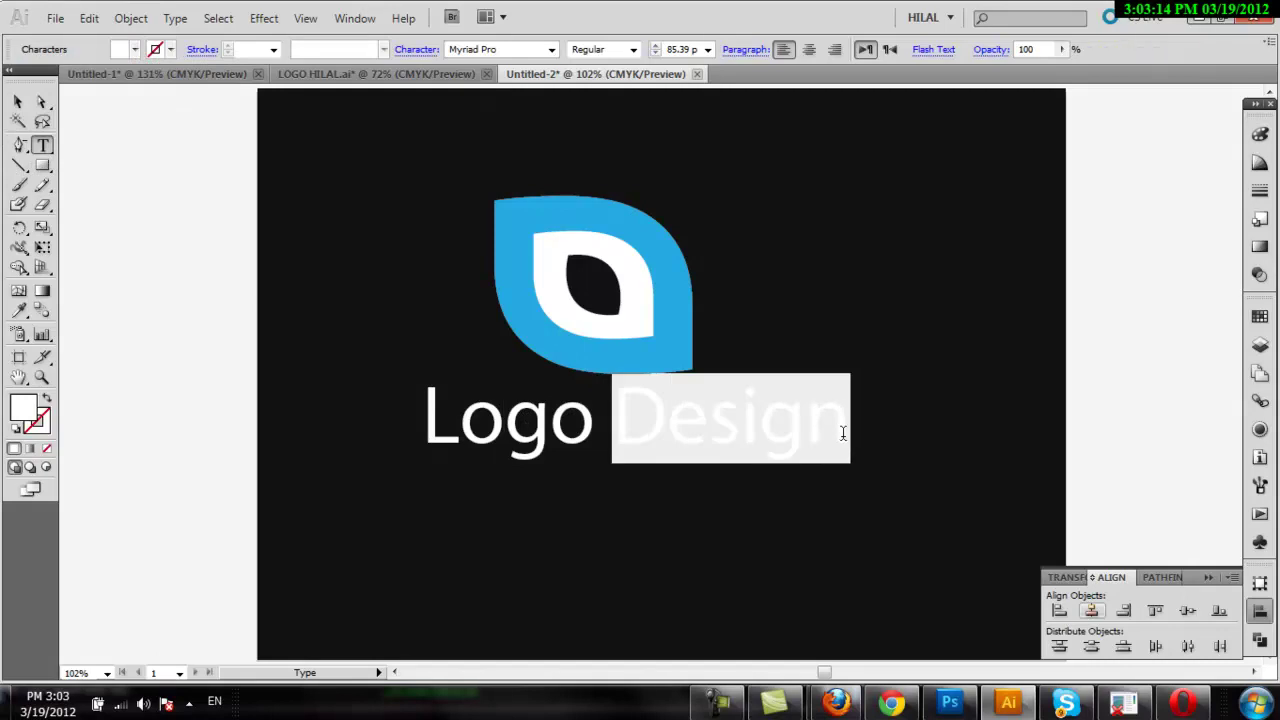
{"action": "left_click", "coordinate": [134, 49]}
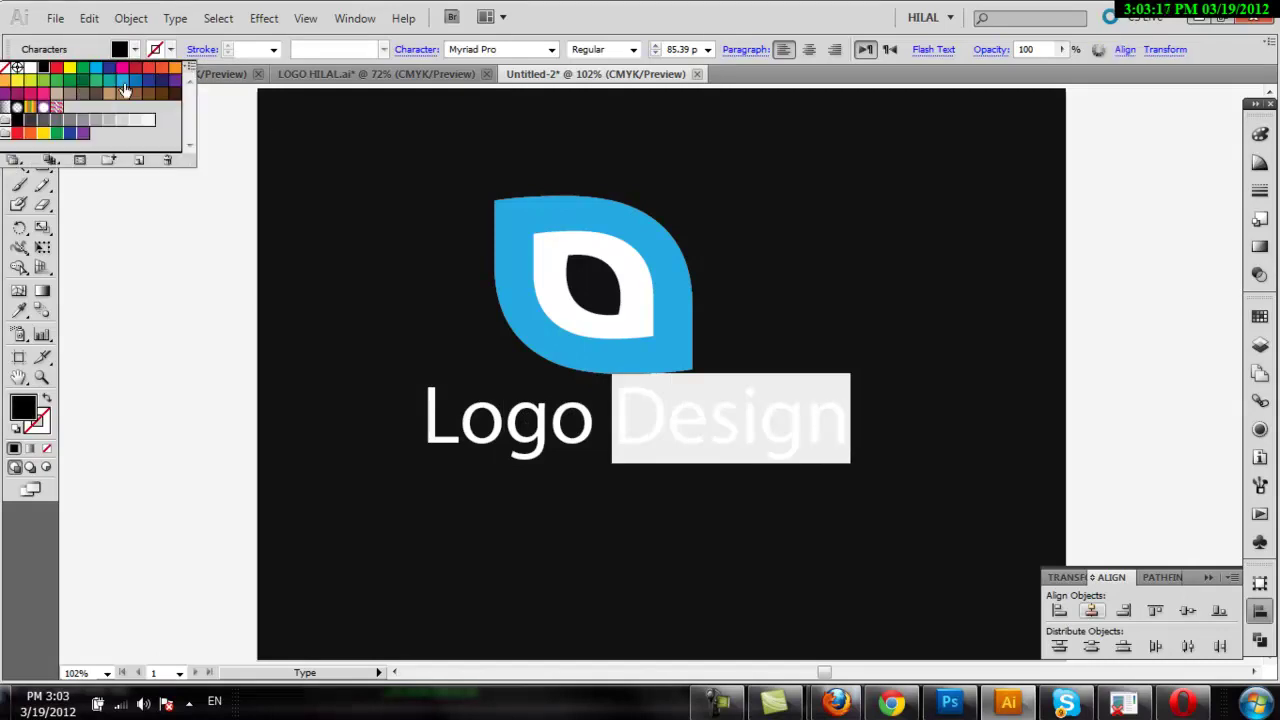
{"action": "left_click", "coordinate": [124, 90]}
{"action": "left_click", "coordinate": [599, 418]}
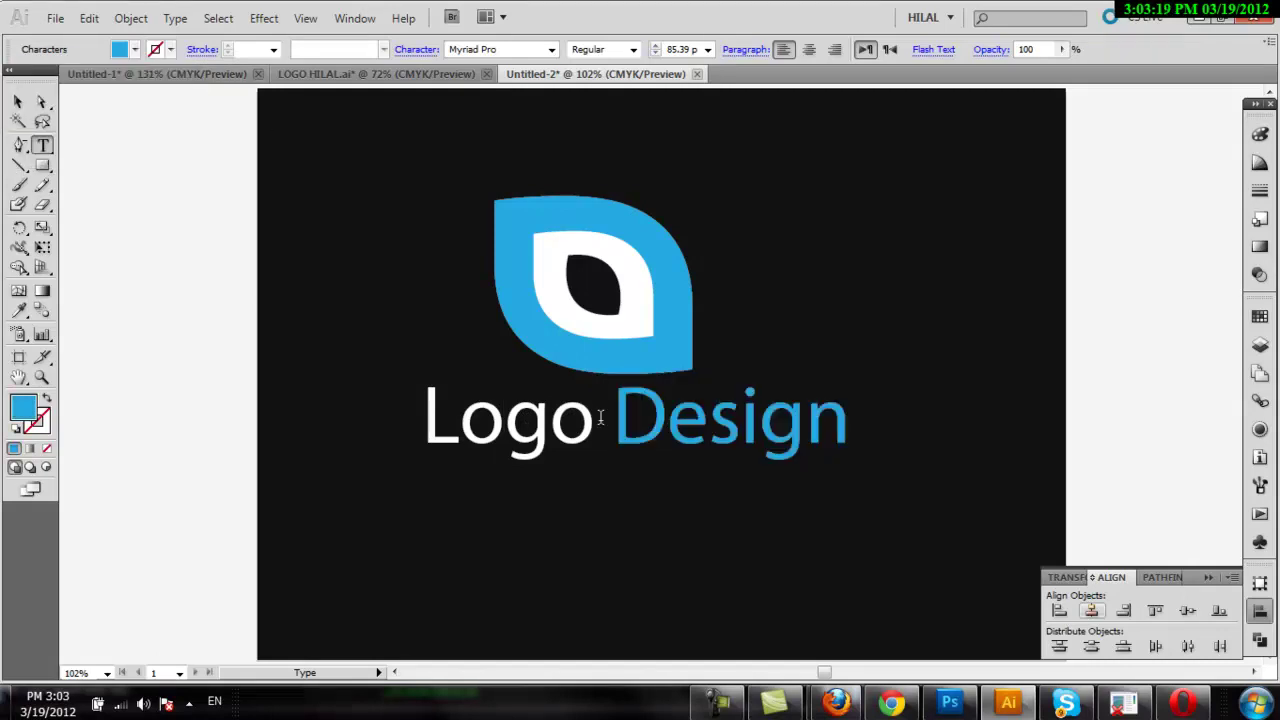
{"action": "left_click", "coordinate": [22, 104]}
{"action": "left_click", "coordinate": [191, 181]}
{"action": "key", "text": "m"}
{"action": "left_click_drag", "start_coordinate": [42, 165], "coordinate": [117, 212]}
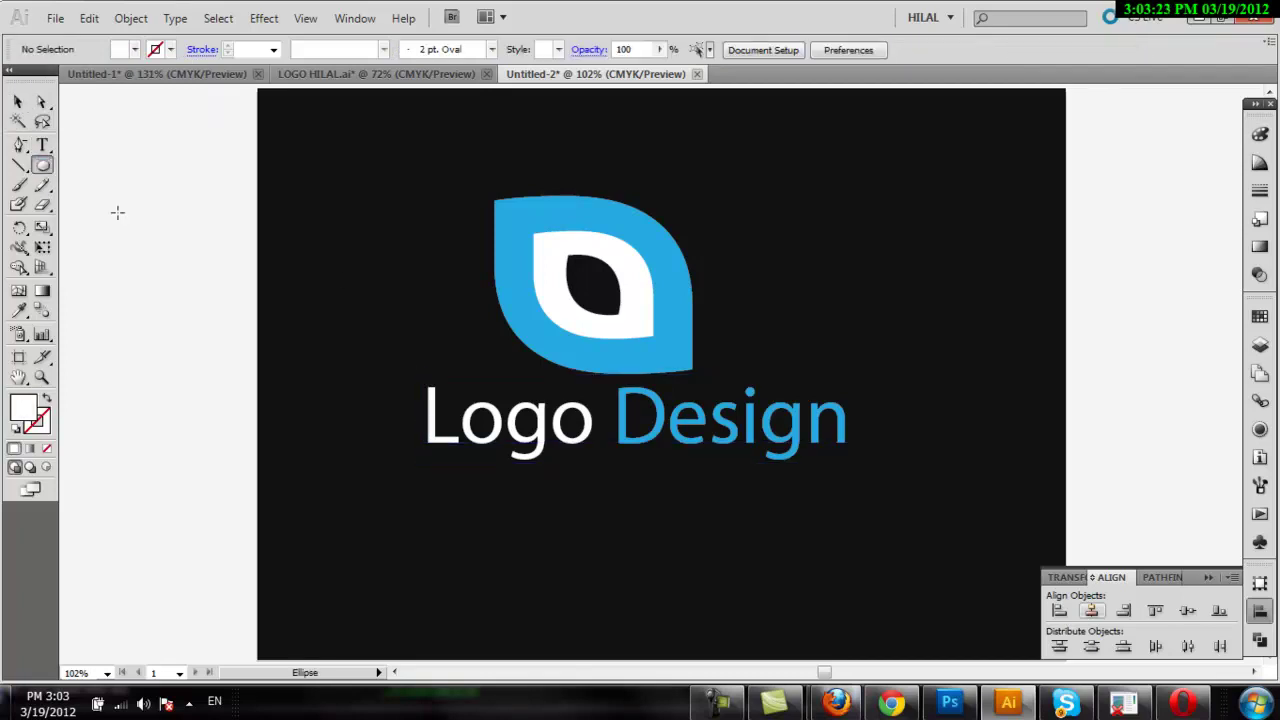
- Draw a small white circle near the i and zoom in on the 'esign' letters
{"action": "mouse_move", "coordinate": [740, 264]}
{"action": "left_mouse_down"}
{"action": "mouse_move", "coordinate": [760, 274]}
{"action": "mouse_move", "coordinate": [750, 395]}
{"action": "left_mouse_up"}
{"action": "left_click", "coordinate": [134, 163]}
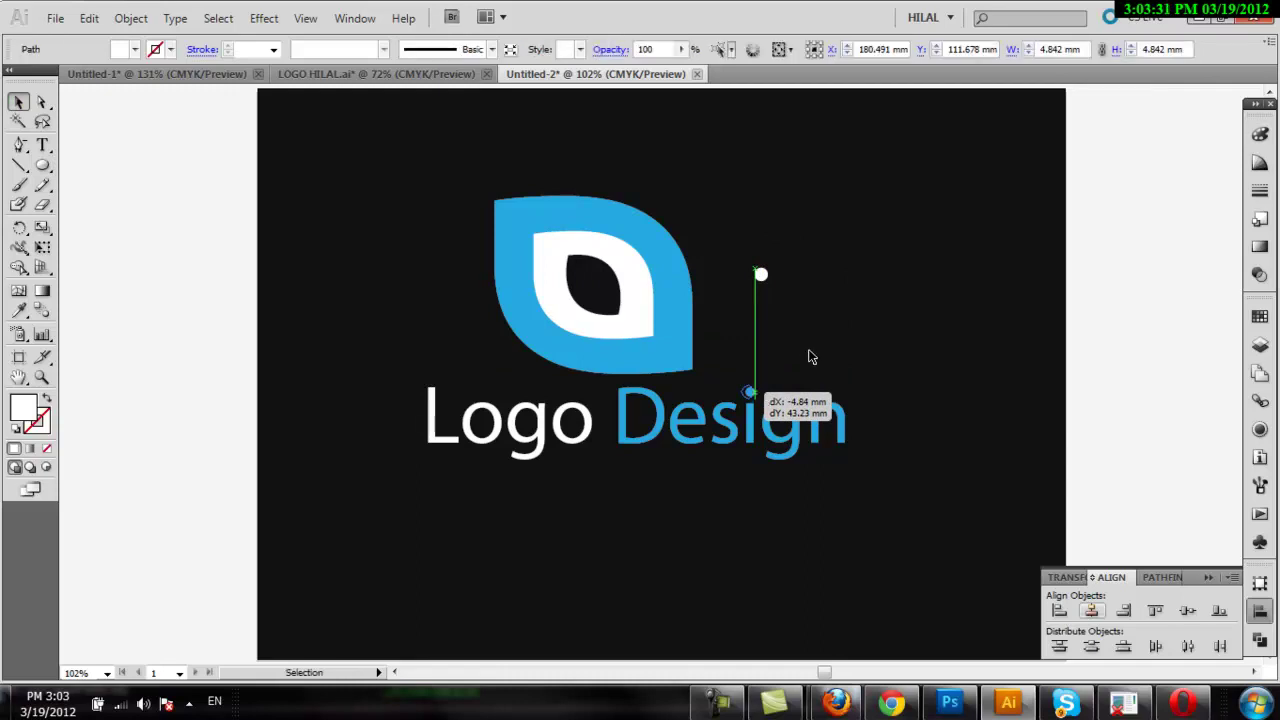
{"action": "left_click_drag", "start_coordinate": [750, 395], "coordinate": [750, 395]}
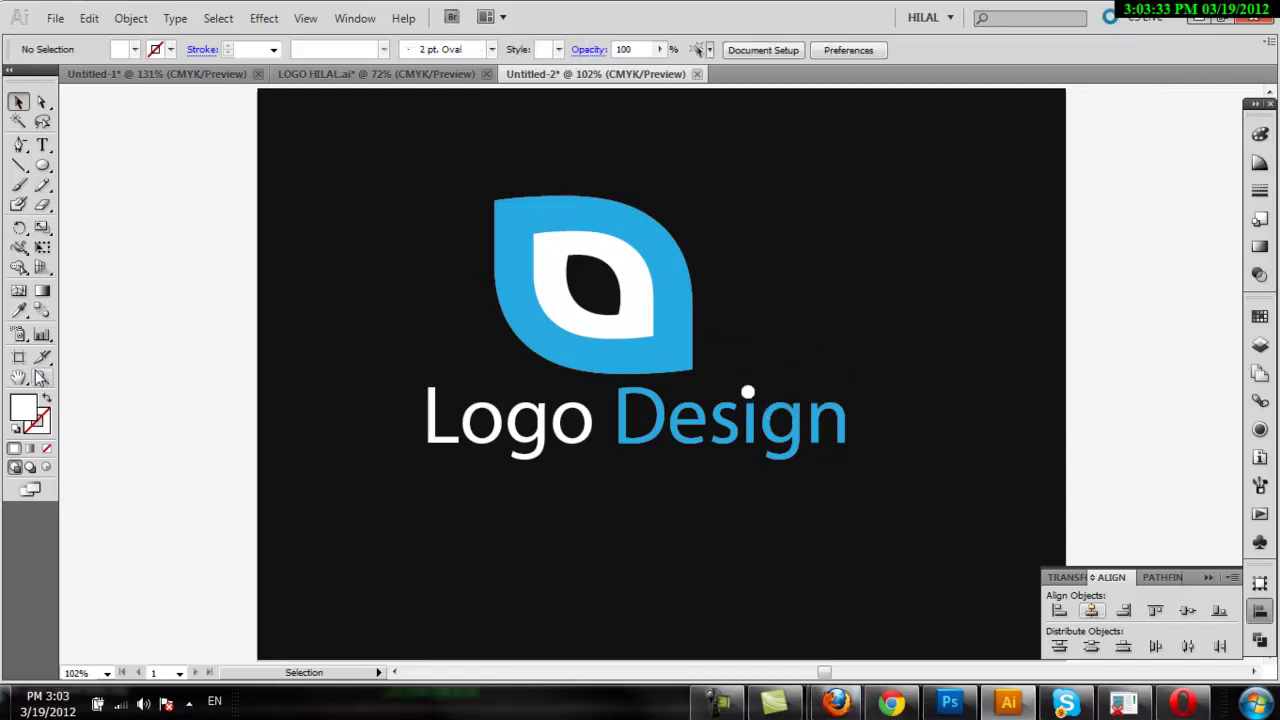
{"action": "left_click_drag", "start_coordinate": [938, 481], "coordinate": [674, 349]}
- Expand the Design text into outlines
{"action": "left_click", "coordinate": [18, 102]}
{"action": "left_click", "coordinate": [444, 238]}
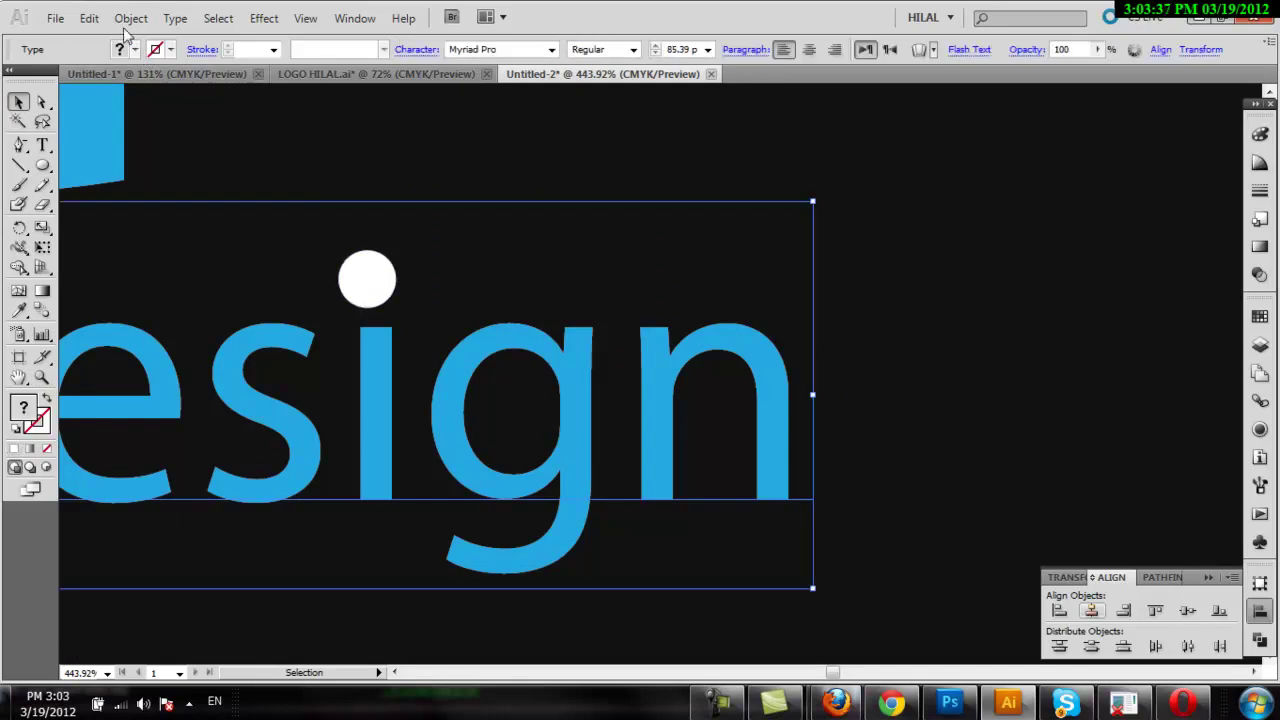
{"action": "left_click", "coordinate": [130, 18]}
{"action": "left_click", "coordinate": [168, 220]}
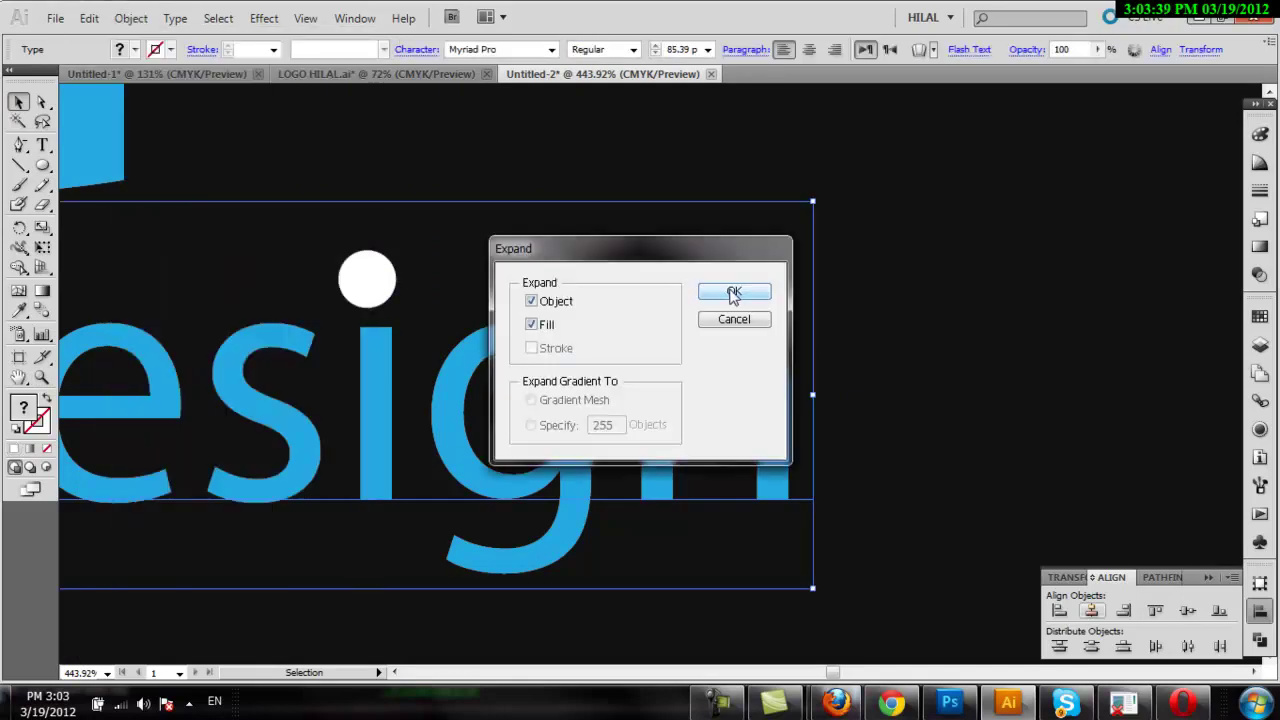
{"action": "left_click", "coordinate": [734, 293]}
{"action": "left_click", "coordinate": [443, 257]}
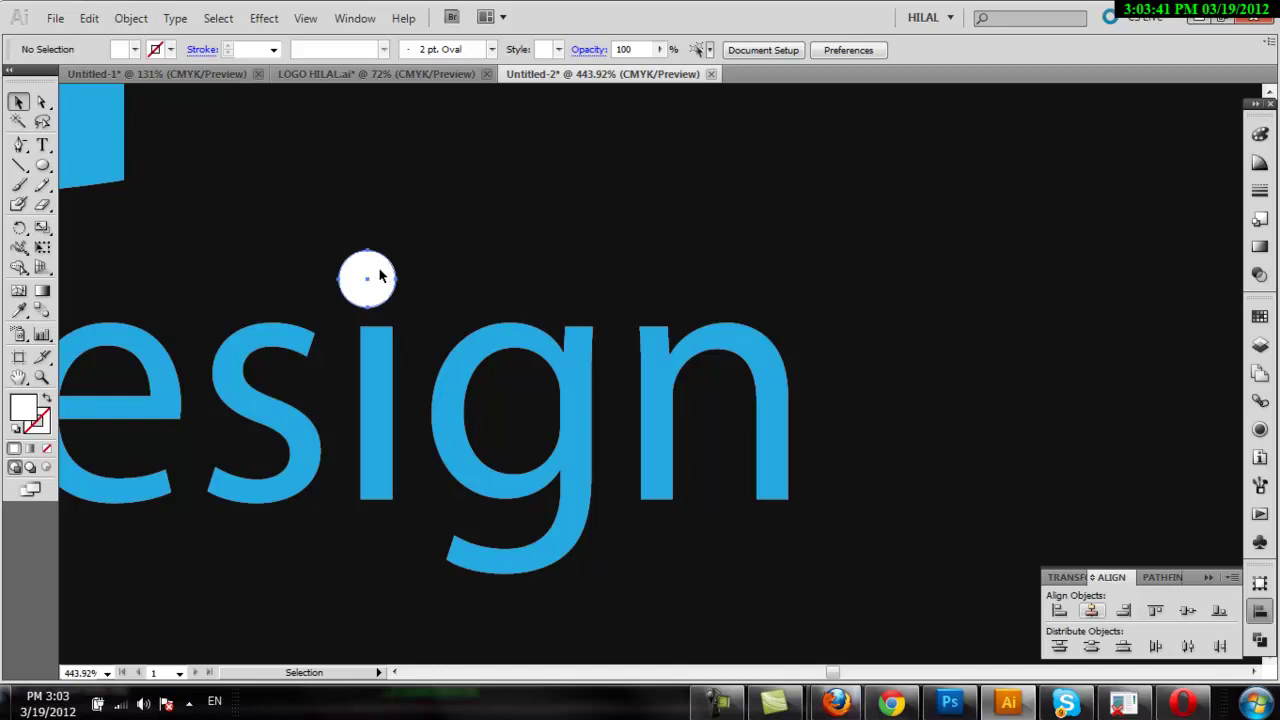
- Delete the i's blue dot and scale the white circle into its place
{"action": "left_click_drag", "start_coordinate": [380, 277], "coordinate": [590, 217]}
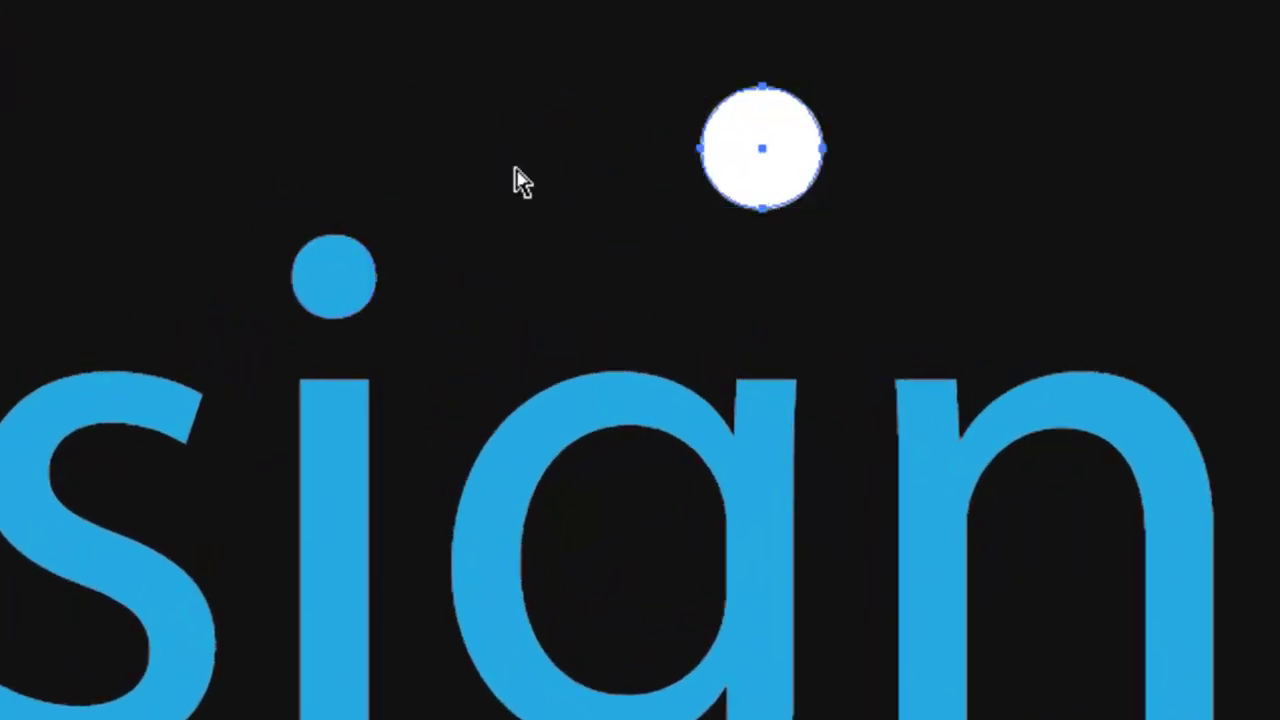
{"action": "left_click_drag", "start_coordinate": [458, 188], "coordinate": [247, 327]}
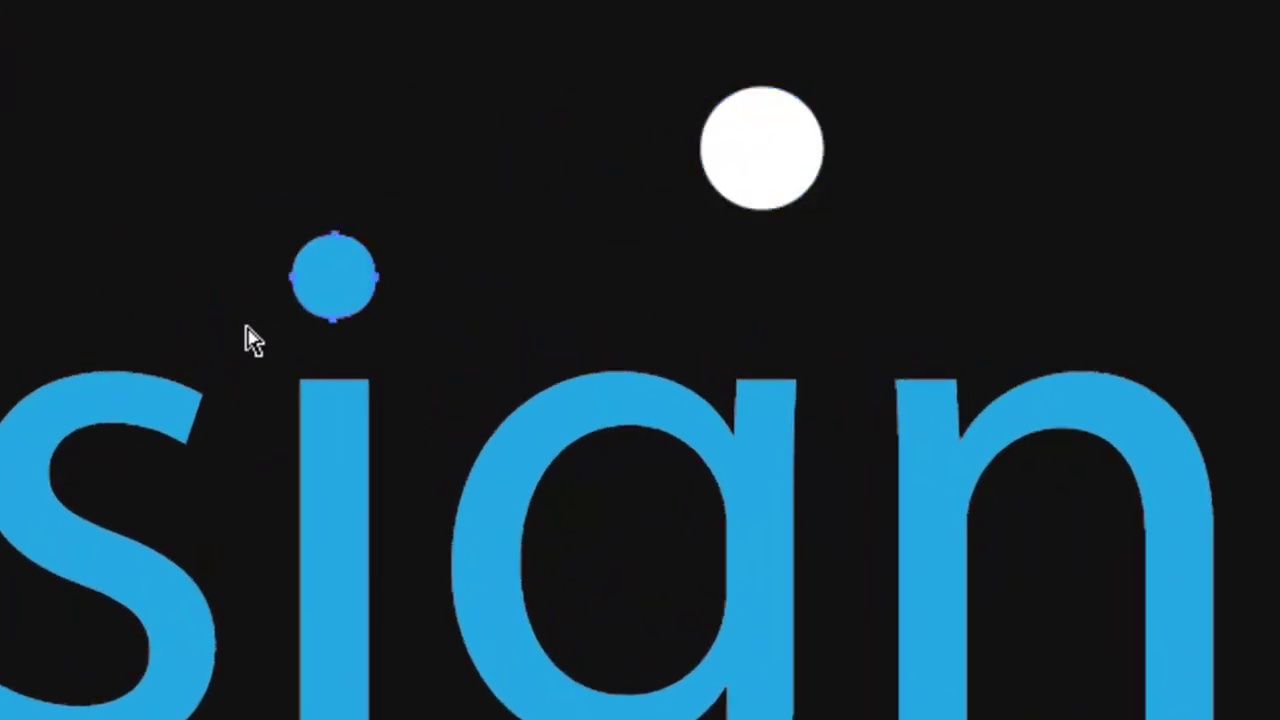
{"action": "key", "text": "Delete"}
{"action": "left_click_drag", "start_coordinate": [762, 150], "coordinate": [340, 283]}
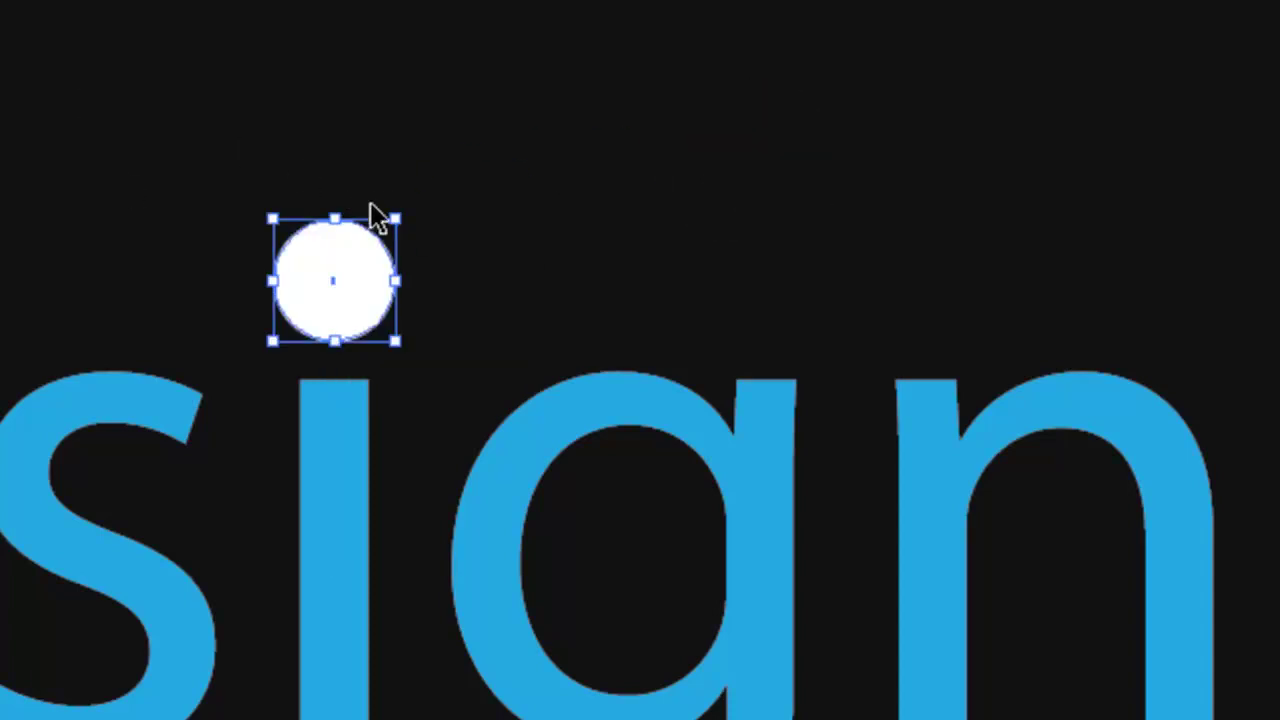
{"action": "left_click_drag", "start_coordinate": [395, 217], "coordinate": [341, 291]}
{"action": "left_click", "coordinate": [489, 146]}
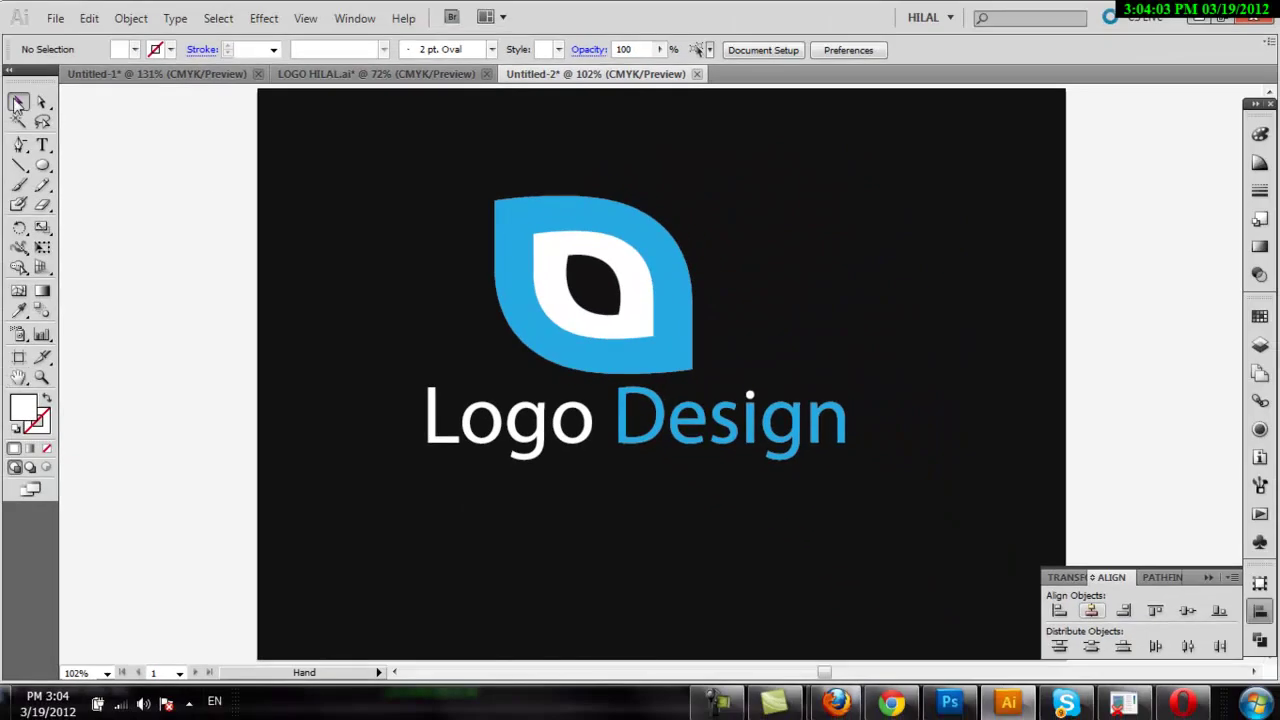
- Group all the Logo Design letter outlines
{"action": "left_click_drag", "start_coordinate": [462, 418], "coordinate": [231, 420]}
{"action": "mouse_move", "coordinate": [341, 536]}
{"action": "left_mouse_down"}
{"action": "mouse_move", "coordinate": [843, 418]}
{"action": "mouse_move", "coordinate": [860, 397]}
{"action": "left_mouse_up"}
{"action": "right_click", "coordinate": [826, 421]}
{"action": "left_click", "coordinate": [872, 510]}
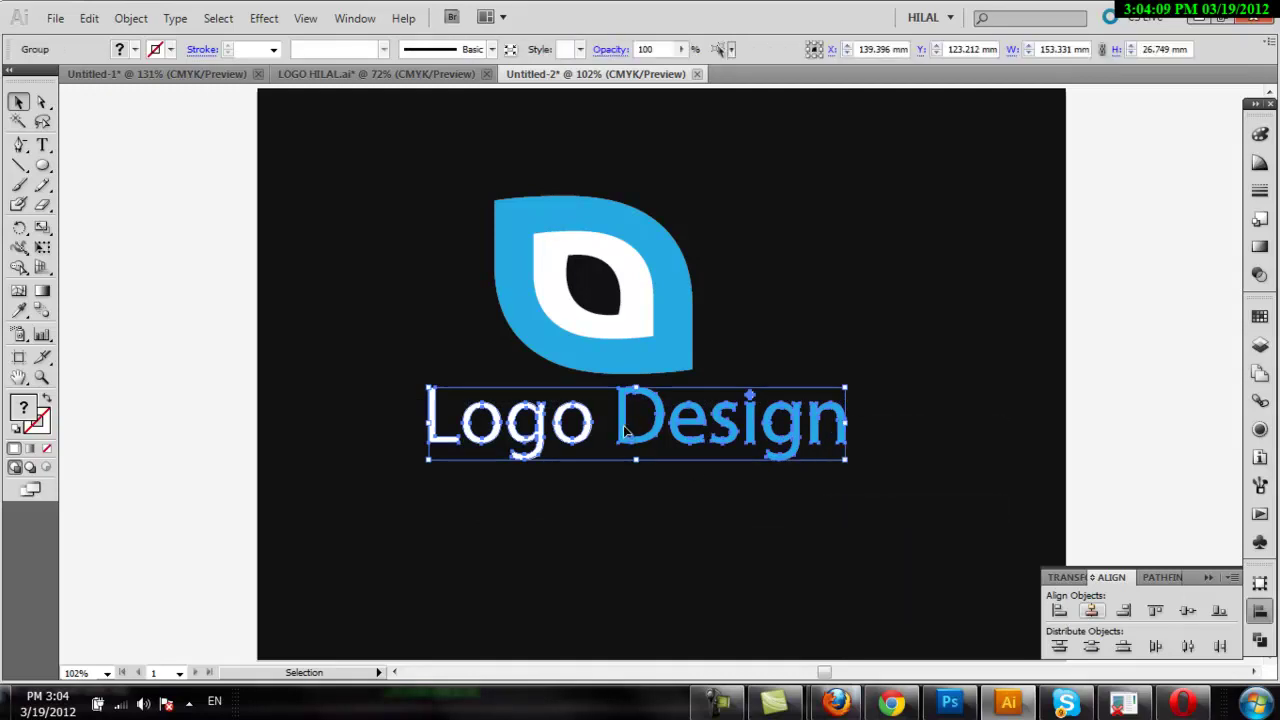
- Shift the grouped wordmark slightly right to sit neatly under the leaf
{"action": "left_click_drag", "start_coordinate": [635, 430], "coordinate": [648, 430]}
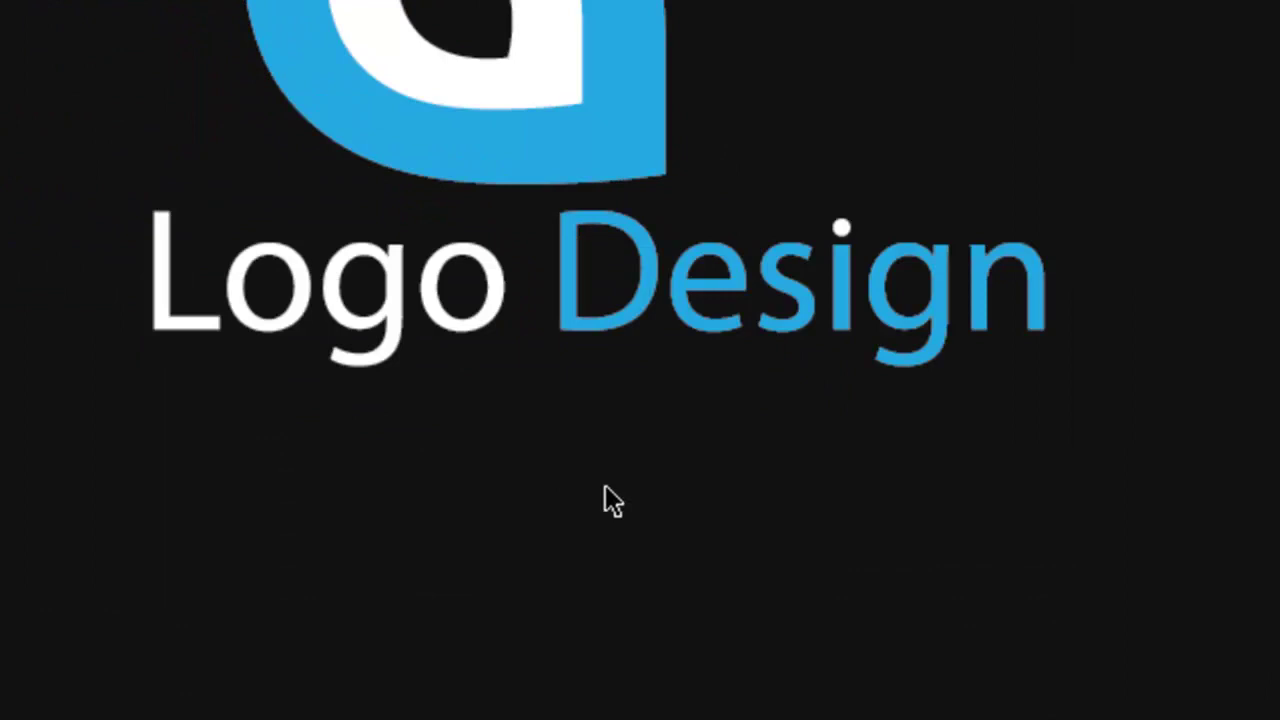
{"action": "left_click", "coordinate": [719, 334]}
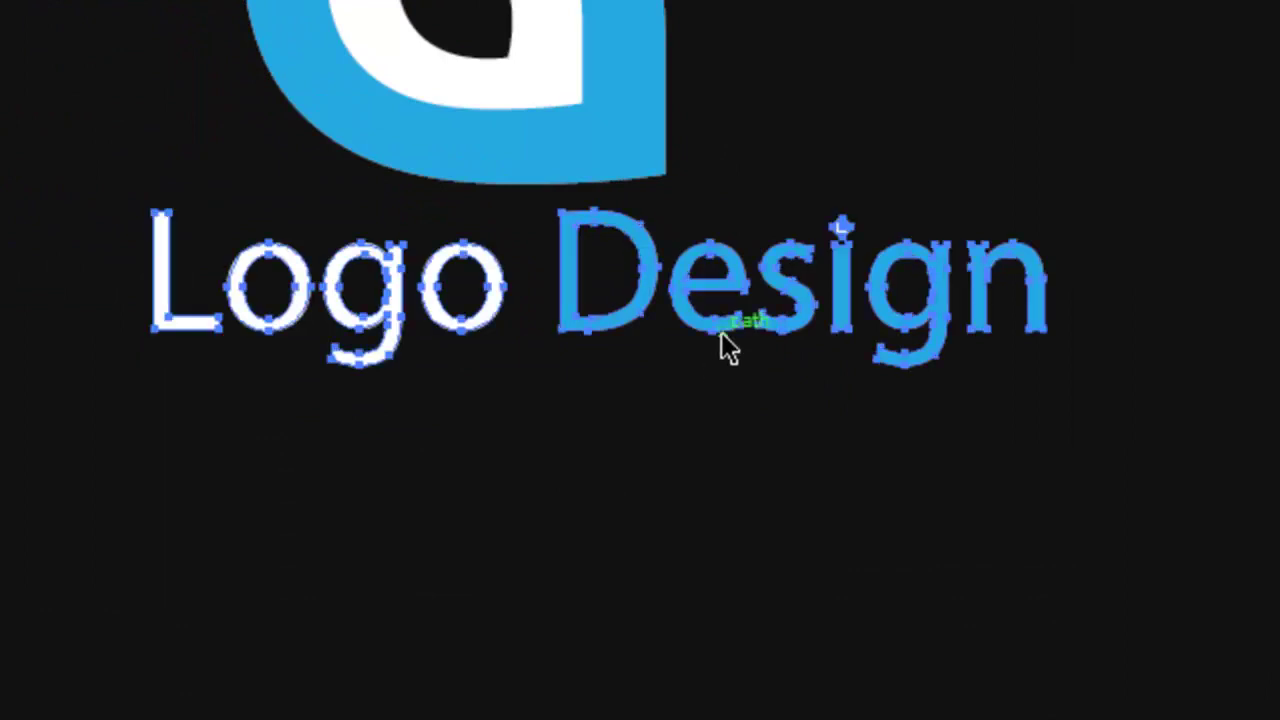
{"action": "left_click_drag", "start_coordinate": [715, 334], "coordinate": [702, 345]}
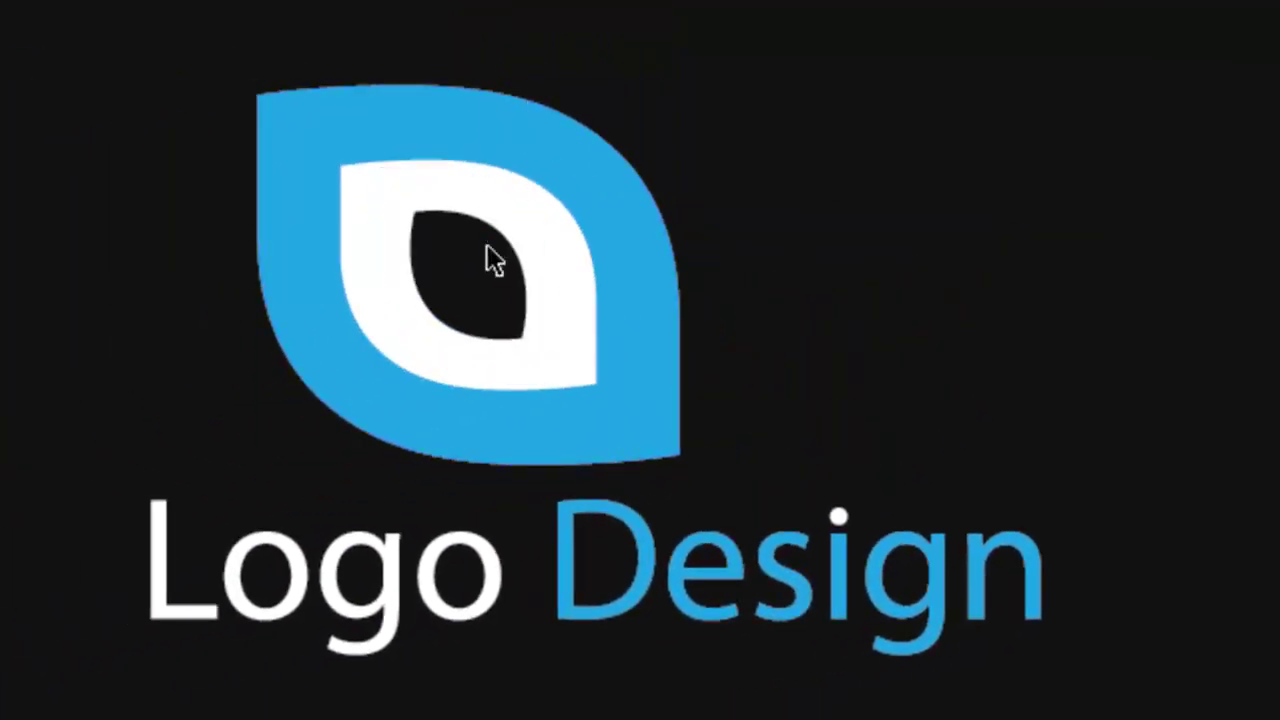
{"action": "right_click", "coordinate": [489, 250]}
{"action": "left_click", "coordinate": [790, 150]}
{"action": "left_click", "coordinate": [568, 150]}
{"action": "right_click", "coordinate": [570, 158]}
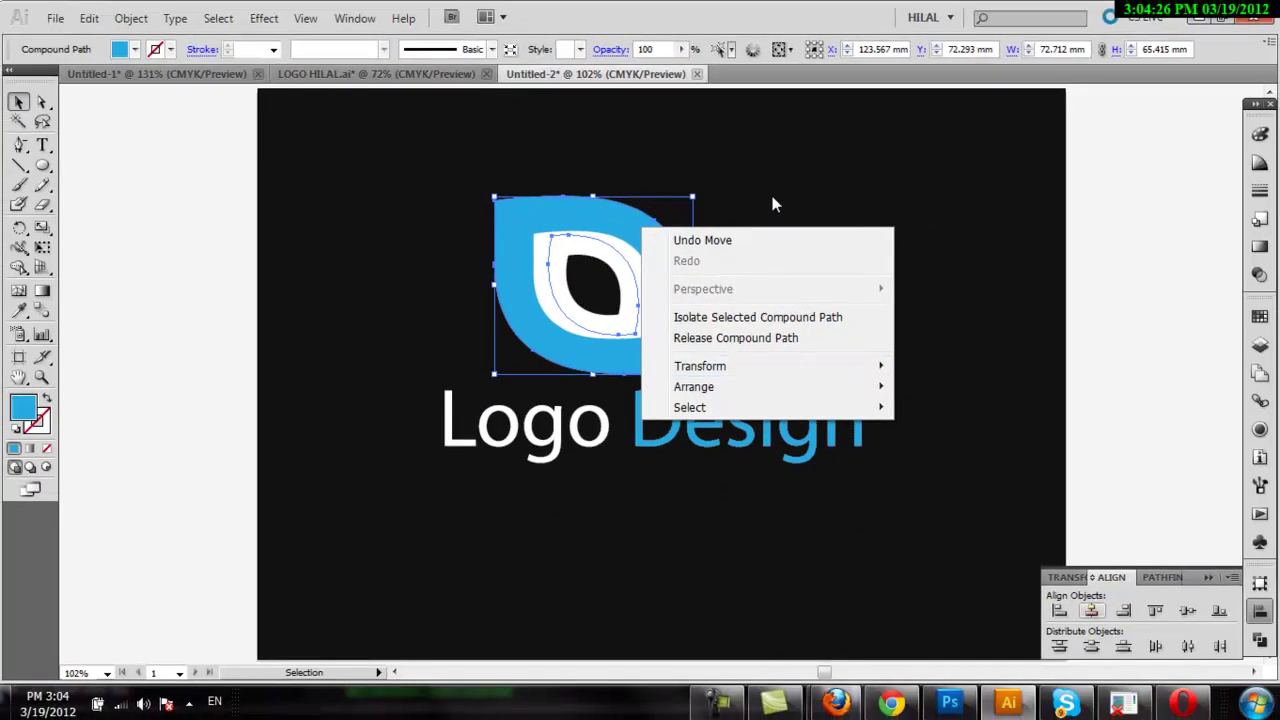
{"action": "left_click", "coordinate": [758, 207]}
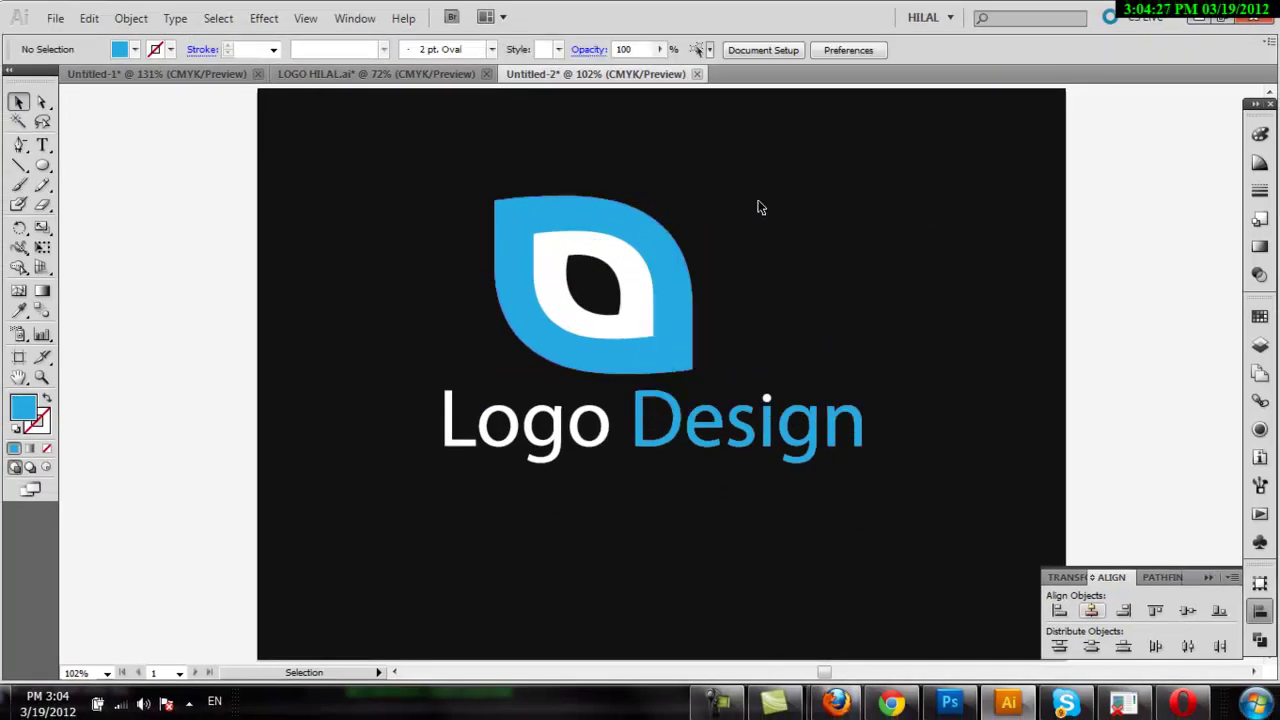
- Shift the blue leaf left, undoing and then redoing the move
{"action": "left_click_drag", "start_coordinate": [685, 335], "coordinate": [614, 349]}
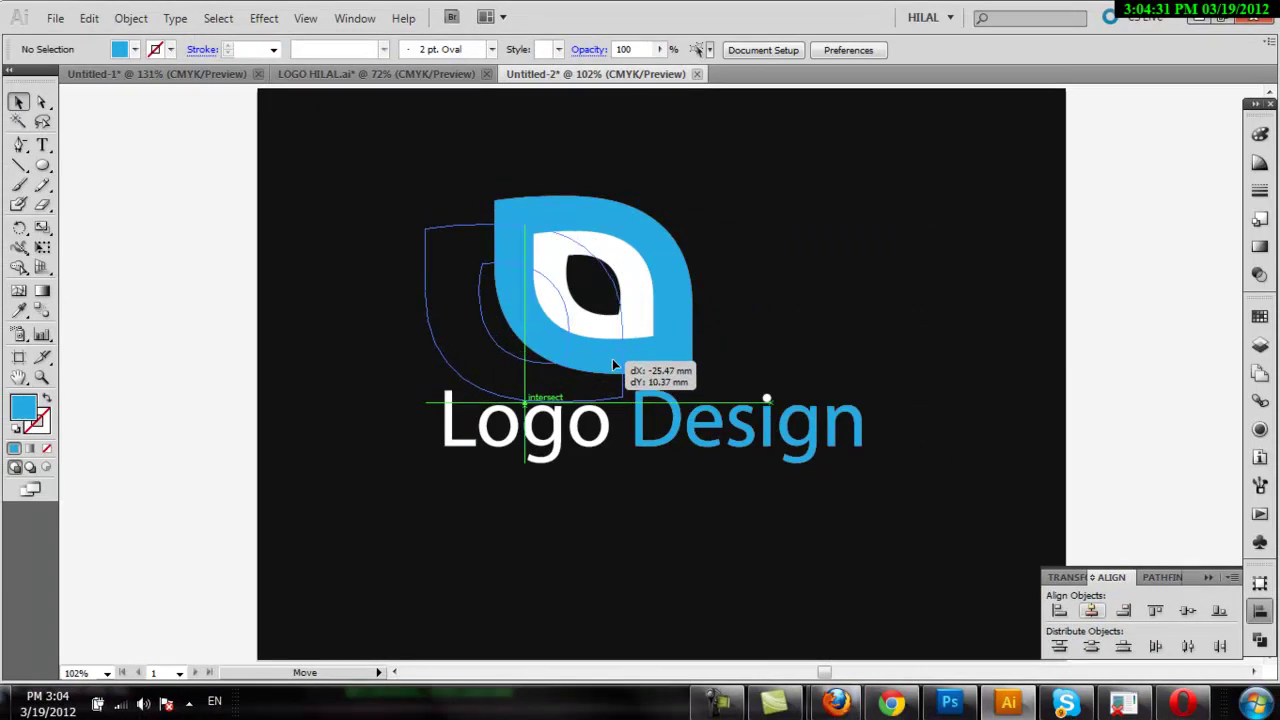
{"action": "left_click_drag", "start_coordinate": [614, 351], "coordinate": [612, 358]}
{"action": "left_click", "coordinate": [722, 293]}
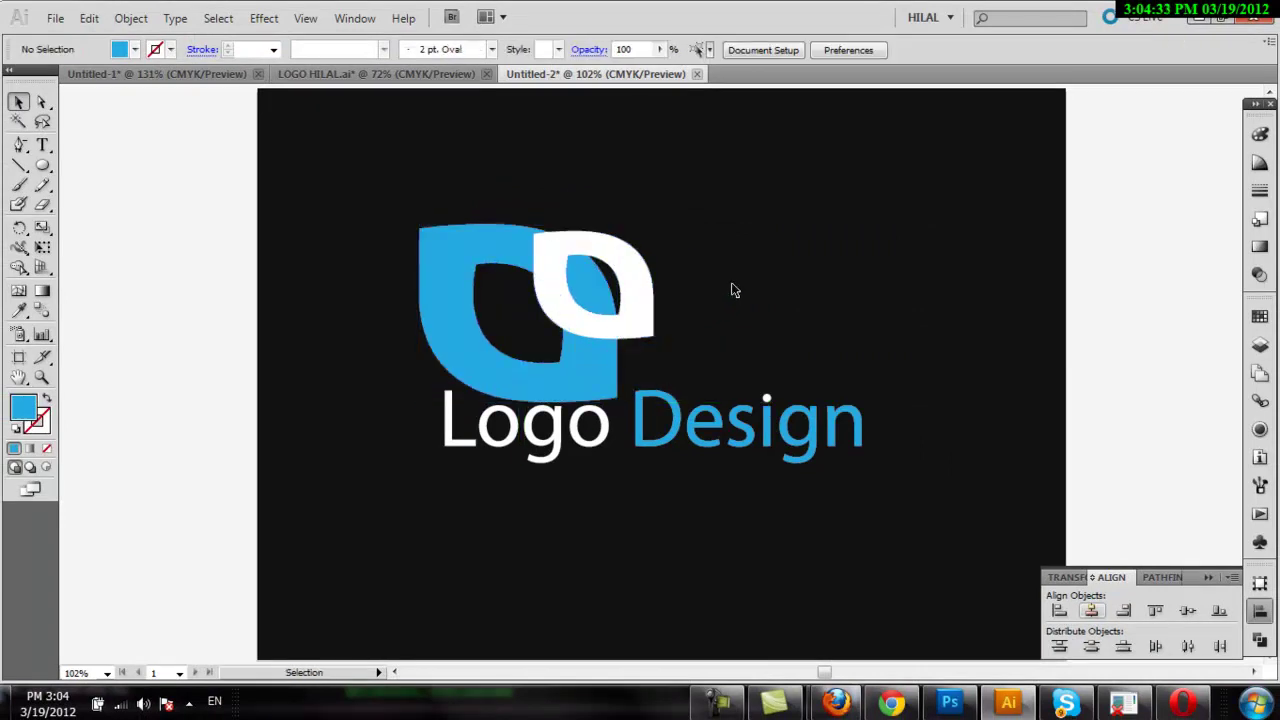
{"action": "key", "text": "ctrl+z"}
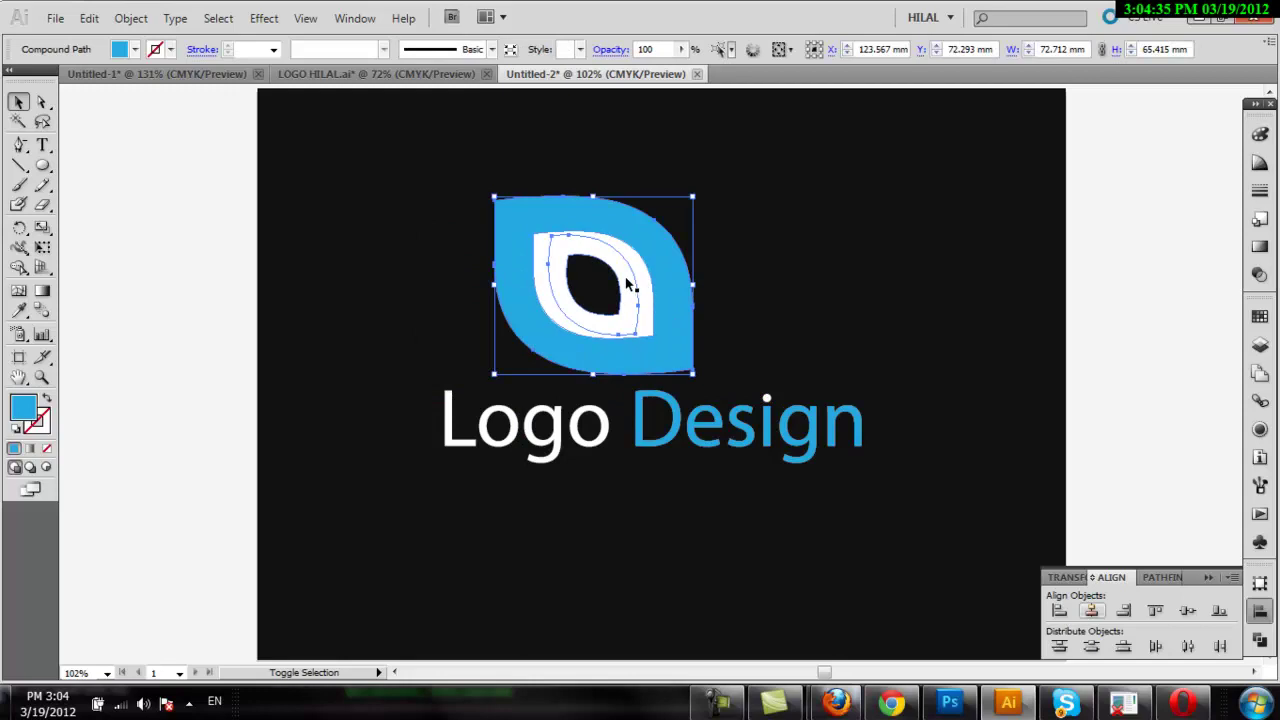
{"action": "right_click", "coordinate": [601, 279]}
{"action": "left_click", "coordinate": [731, 314]}
- Move the blue leaf down and left so it sits just above 'Logo'
{"action": "left_click", "coordinate": [777, 198]}
{"action": "right_click", "coordinate": [588, 306]}
{"action": "left_click_drag", "start_coordinate": [652, 237], "coordinate": [596, 261]}
{"action": "left_click", "coordinate": [790, 247]}
- Select the leaf and text together and nudge the whole logo up and right
{"action": "left_click_drag", "start_coordinate": [966, 244], "coordinate": [428, 477]}
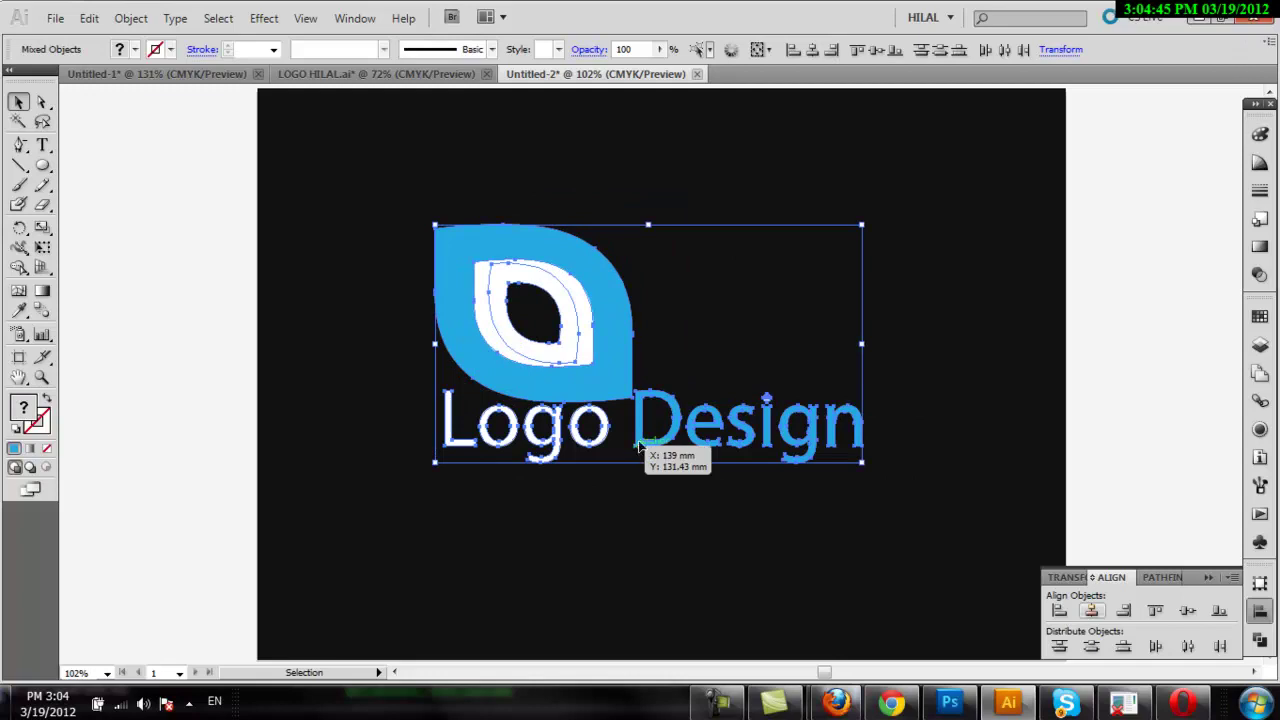
{"action": "left_click_drag", "start_coordinate": [638, 447], "coordinate": [648, 431]}
{"action": "left_click", "coordinate": [631, 541]}
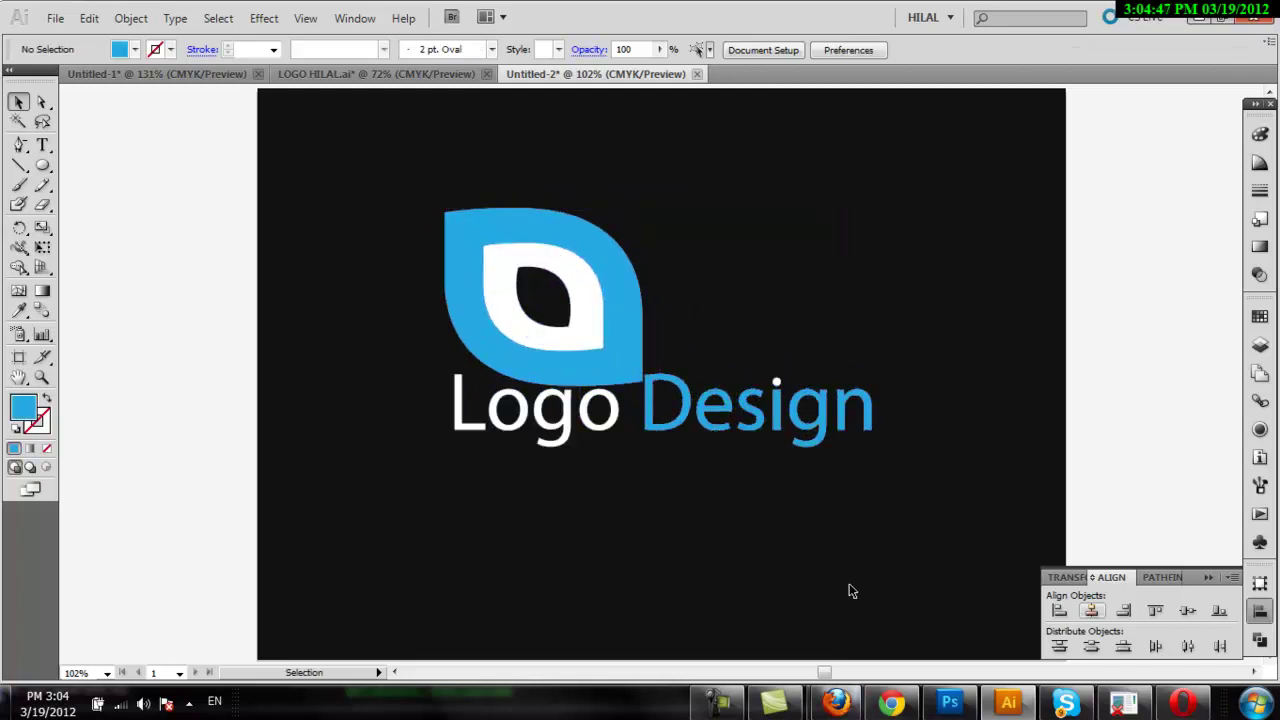